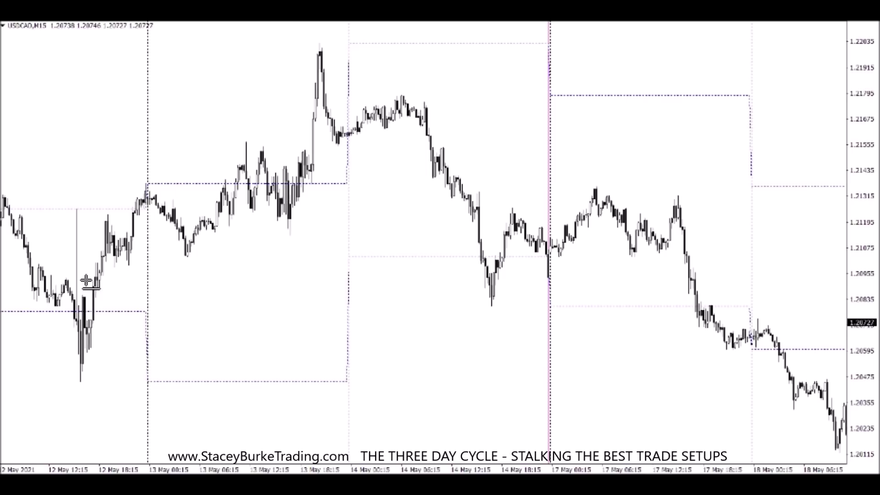
- Place horizontal lines at the 12 May low, about 1.2045, and the 13 May high, about 1.2203
{"action": "left_click", "coordinate": [86, 381]}
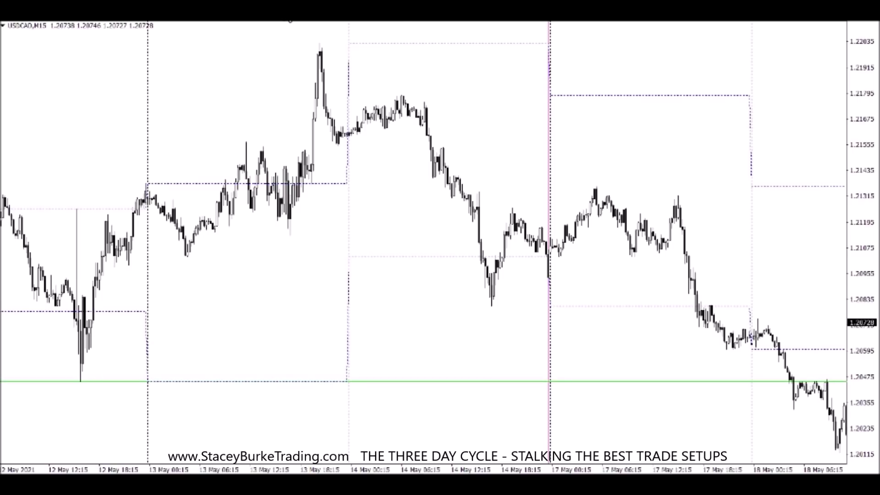
{"action": "left_click", "coordinate": [271, 18]}
{"action": "left_click", "coordinate": [328, 44]}
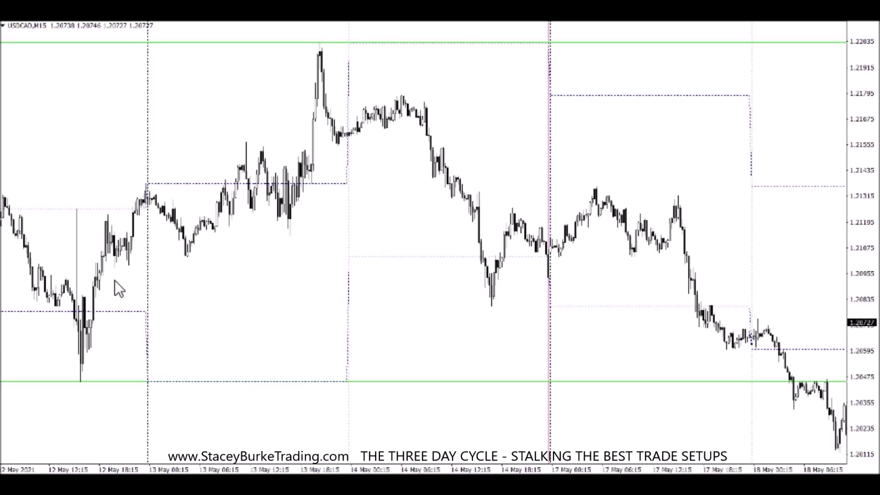
- Review the 15-minute USDCAD price action from 12 to 19 May against the two marked horizontal levels
{"action": "scroll", "coordinate": [114, 280], "scroll_direction": "up", "scroll_amount": 3}
{"action": "scroll", "coordinate": [208, 352], "scroll_direction": "down", "scroll_amount": 4}
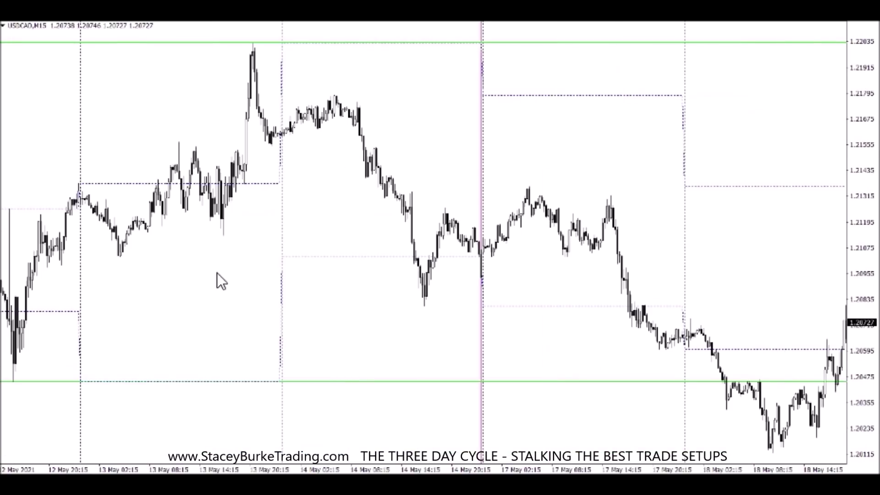
{"action": "scroll", "coordinate": [251, 193], "scroll_direction": "up", "scroll_amount": 3}
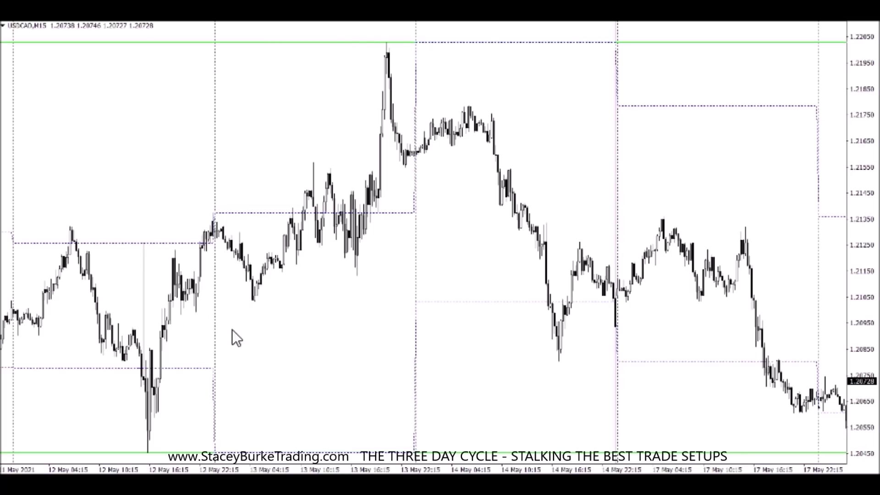
{"action": "scroll", "coordinate": [271, 314], "scroll_direction": "down", "scroll_amount": 3}
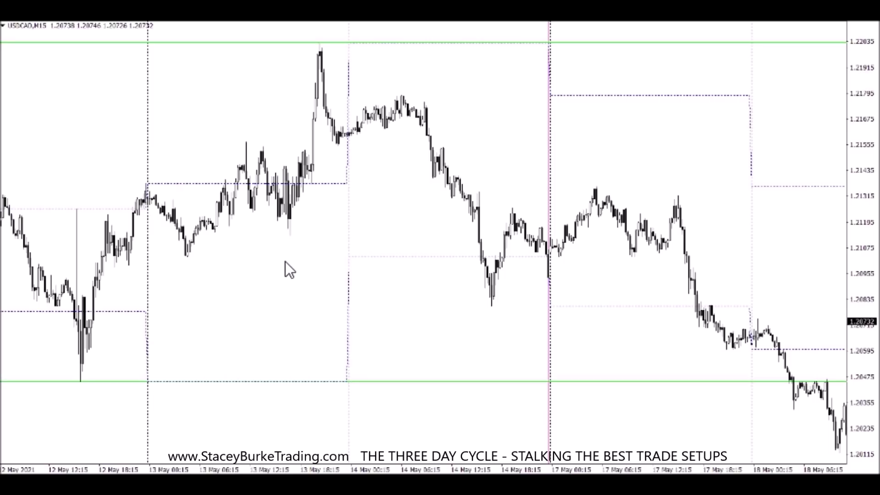
{"action": "scroll", "coordinate": [285, 263], "scroll_direction": "down", "scroll_amount": 5}
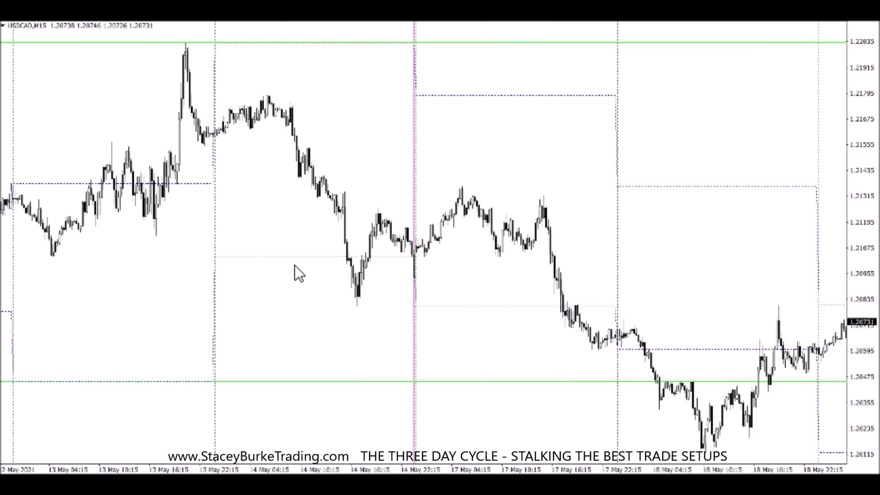
{"action": "scroll", "coordinate": [295, 266], "scroll_direction": "down", "scroll_amount": 3}
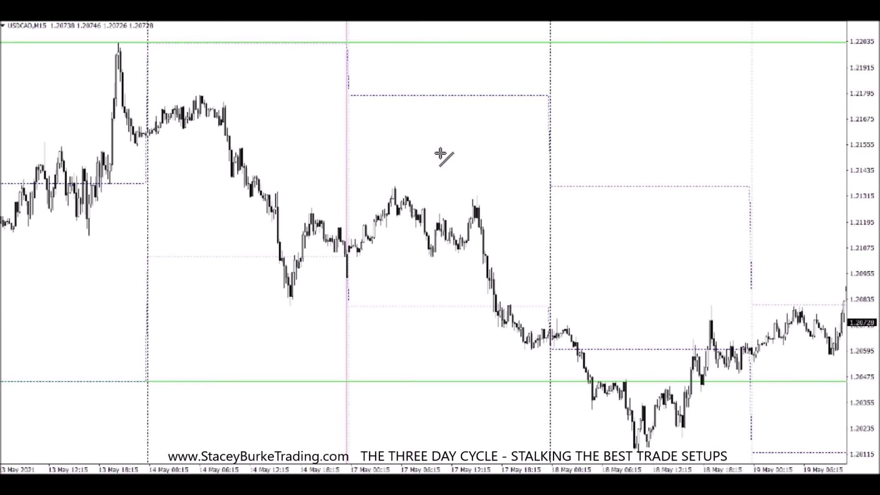
{"action": "scroll", "coordinate": [440, 160], "scroll_direction": "down", "scroll_amount": 3}
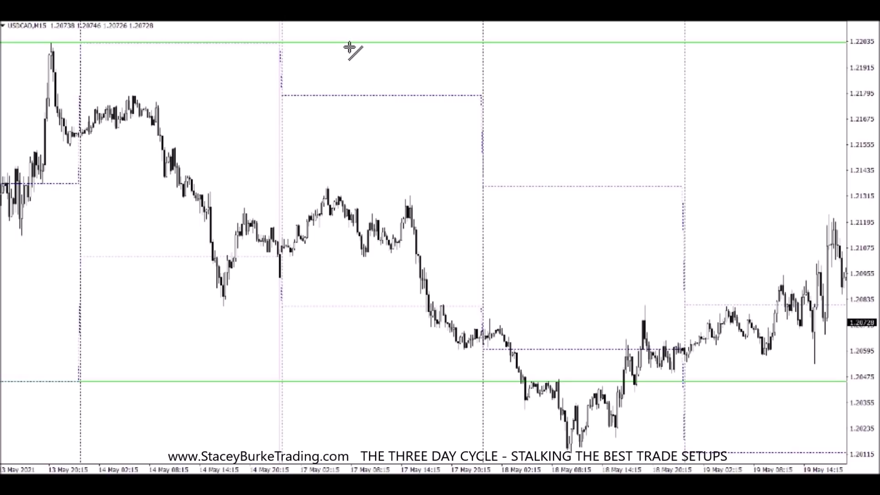
- Measure the drop from the 17 May high to the 18 May low with a Fibonacci retracement, and remove it
{"action": "left_click", "coordinate": [331, 22]}
{"action": "mouse_move", "coordinate": [329, 182]}
{"action": "left_mouse_down"}
{"action": "mouse_move", "coordinate": [564, 337]}
{"action": "mouse_move", "coordinate": [643, 420]}
{"action": "mouse_move", "coordinate": [642, 448]}
{"action": "left_mouse_up"}
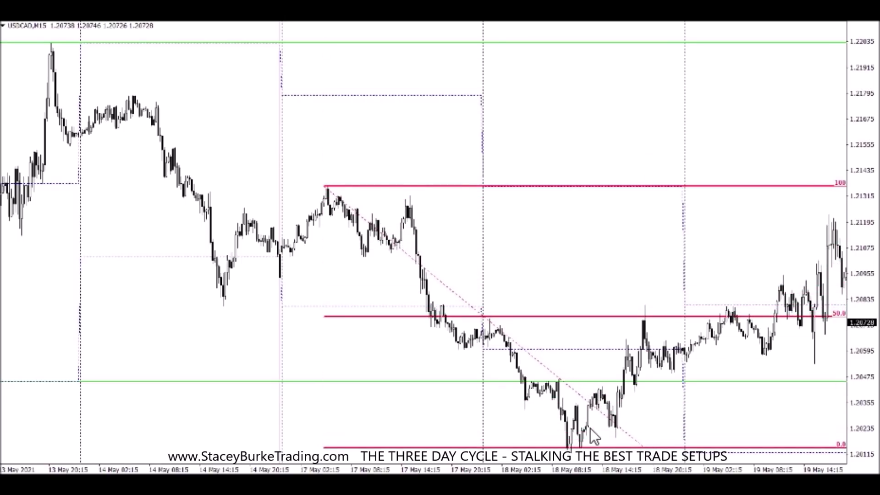
{"action": "key", "text": "Delete"}
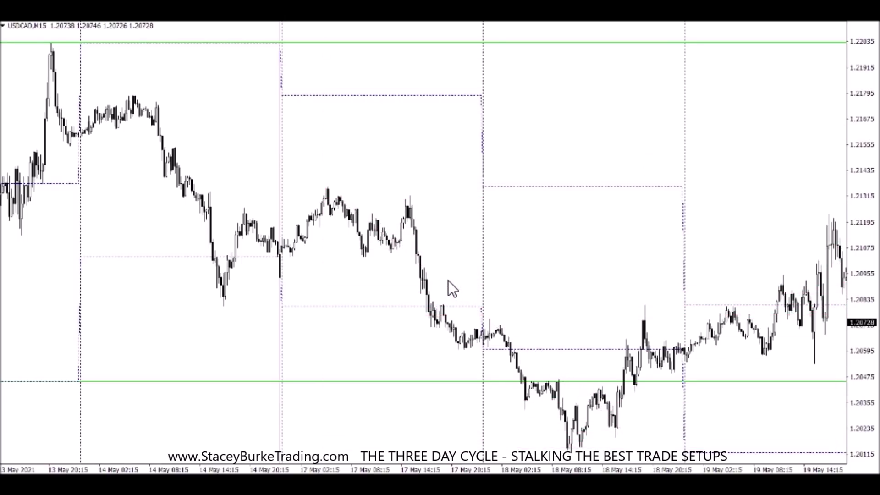
- Draw a horizontal trendline segment along the 17 May high, spanning that day's session
{"action": "scroll", "coordinate": [448, 281], "scroll_direction": "down", "scroll_amount": 5}
{"action": "left_click", "coordinate": [279, 15]}
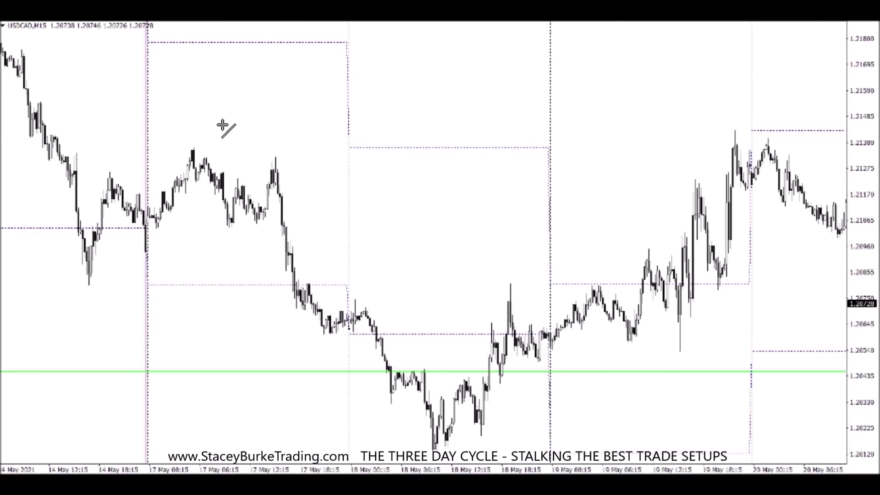
{"action": "left_click_drag", "start_coordinate": [147, 150], "coordinate": [349, 152]}
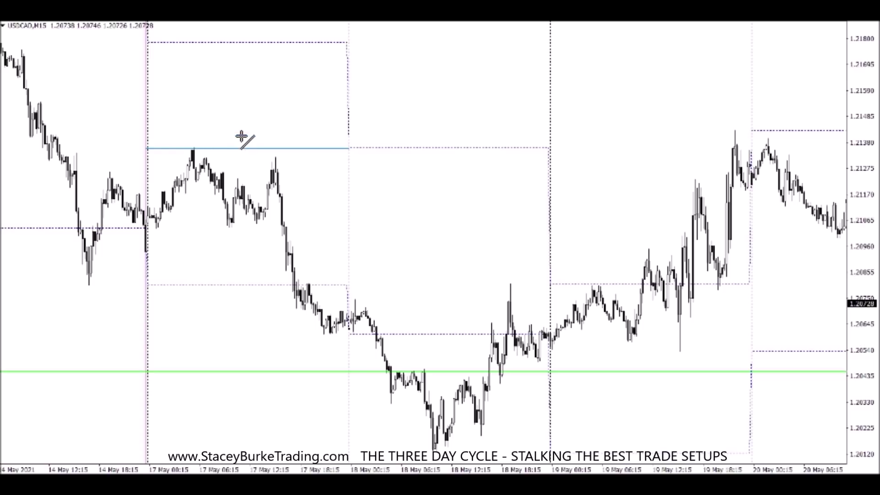
- Draw a horizontal segment from the 18 May low through the end of 19 May, and extend the 17 May high line into 20 May
{"action": "mouse_move", "coordinate": [280, 196]}
{"action": "left_click_drag", "start_coordinate": [431, 453], "coordinate": [758, 452]}
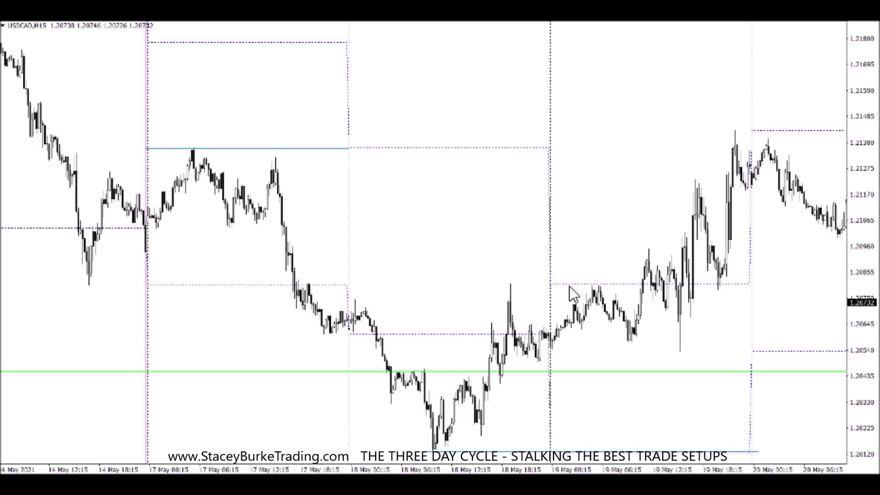
{"action": "left_click_drag", "start_coordinate": [340, 148], "coordinate": [841, 144]}
{"action": "double_click", "coordinate": [840, 144]}
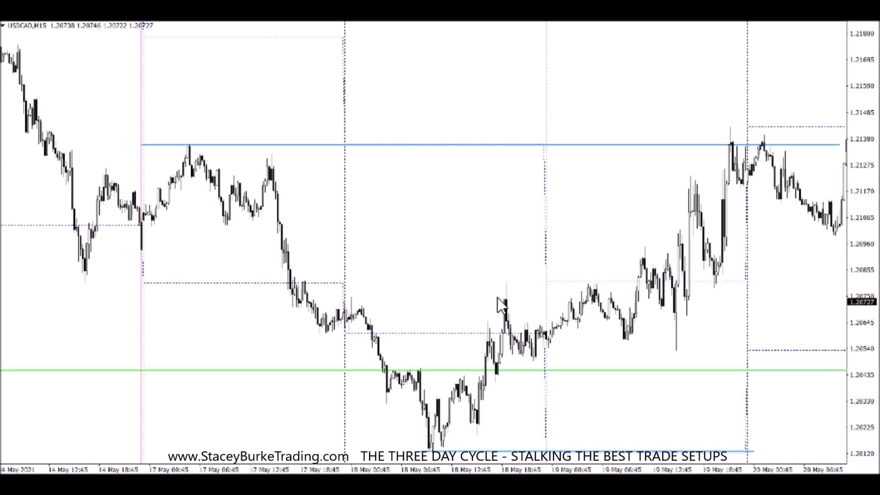
- Draw three horizontal segments at the successive 19 May swing lows, at about 1.2057, 1.2067 and 1.2080
{"action": "scroll", "coordinate": [416, 288], "scroll_direction": "down", "scroll_amount": 4}
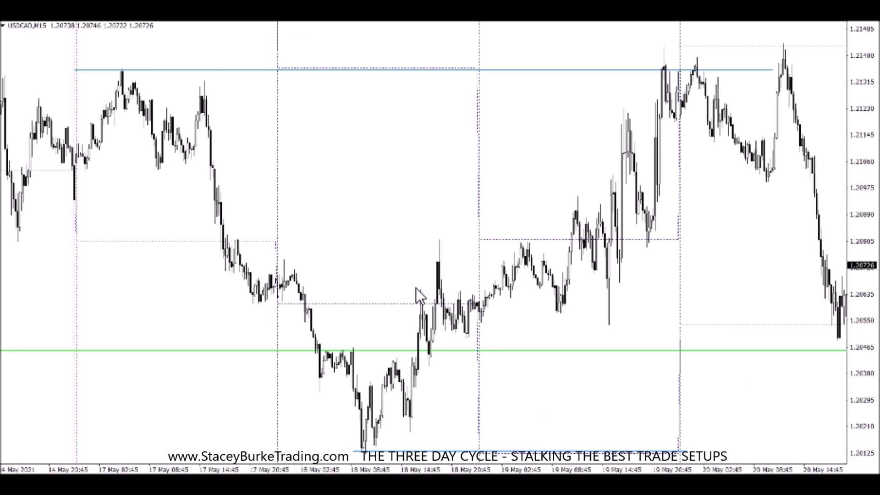
{"action": "scroll", "coordinate": [416, 289], "scroll_direction": "down", "scroll_amount": 6}
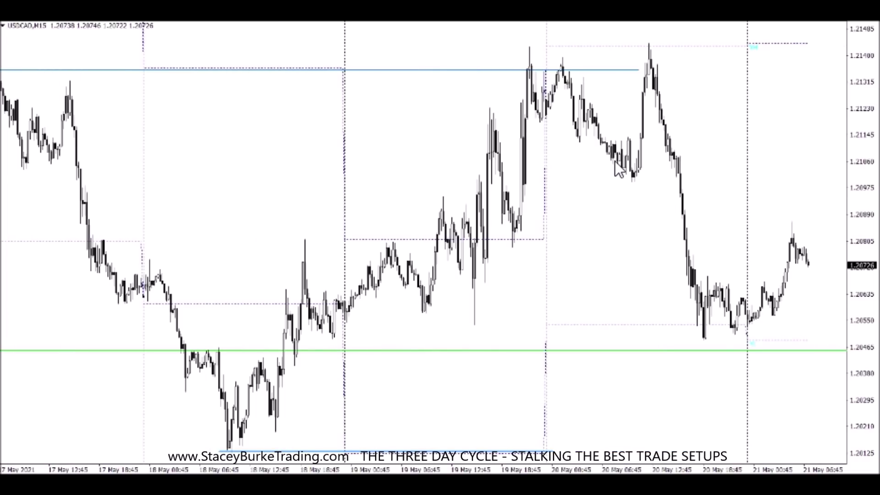
{"action": "scroll", "coordinate": [618, 158], "scroll_direction": "up", "scroll_amount": 6}
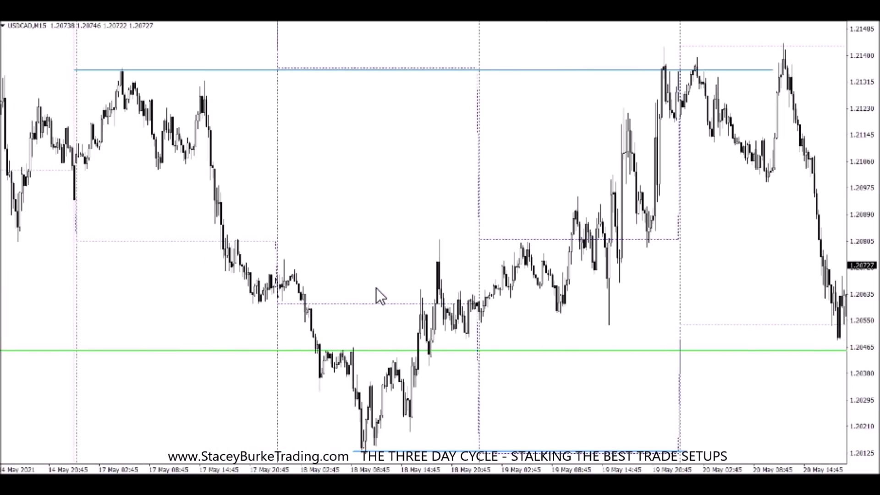
{"action": "scroll", "coordinate": [370, 287], "scroll_direction": "down", "scroll_amount": 6}
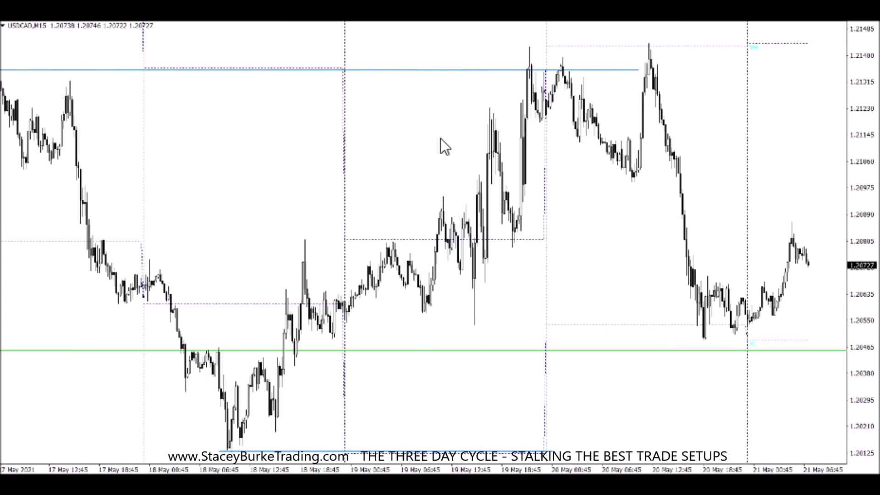
{"action": "left_click_drag", "start_coordinate": [864, 53], "coordinate": [862, 102]}
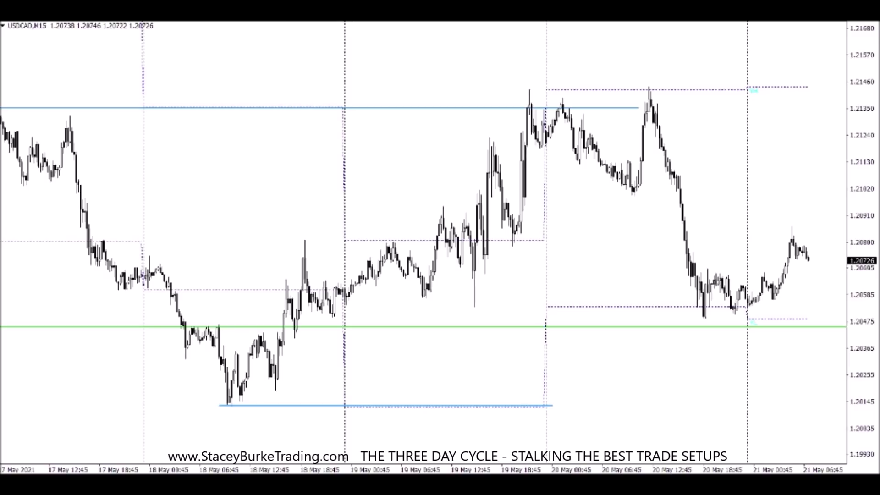
{"action": "left_click_drag", "start_coordinate": [408, 298], "coordinate": [473, 297]}
{"action": "left_click_drag", "start_coordinate": [488, 275], "coordinate": [693, 275]}
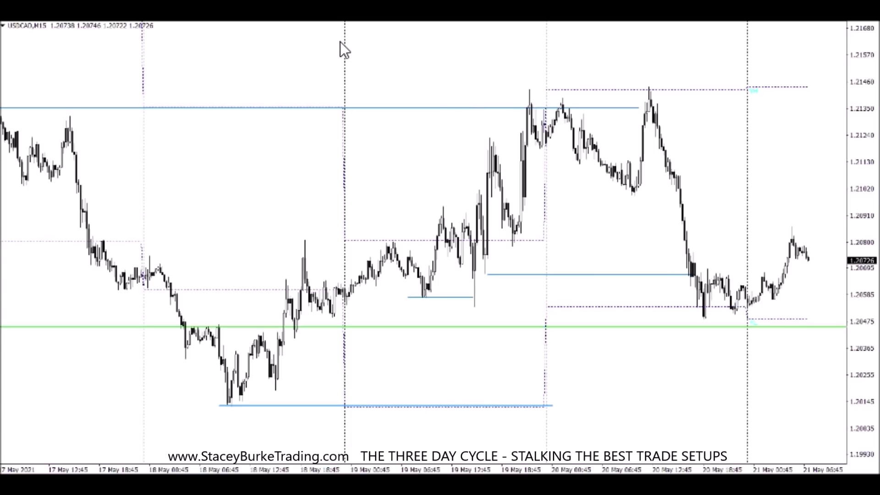
{"action": "left_click", "coordinate": [289, 21]}
{"action": "left_click_drag", "start_coordinate": [514, 243], "coordinate": [684, 246]}
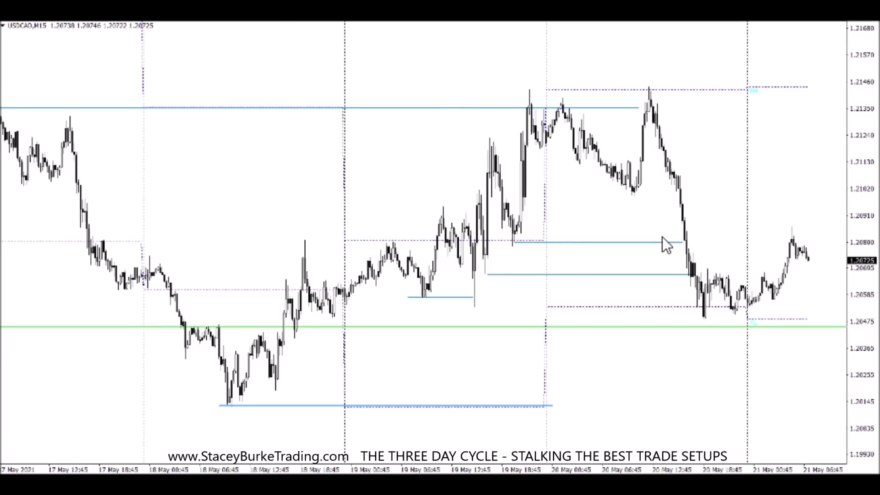
- Extend the 17 May high line past the 20 May peak, and draw a horizontal segment at the low before that peak, about 1.2099
{"action": "scroll", "coordinate": [660, 236], "scroll_direction": "down", "scroll_amount": 3}
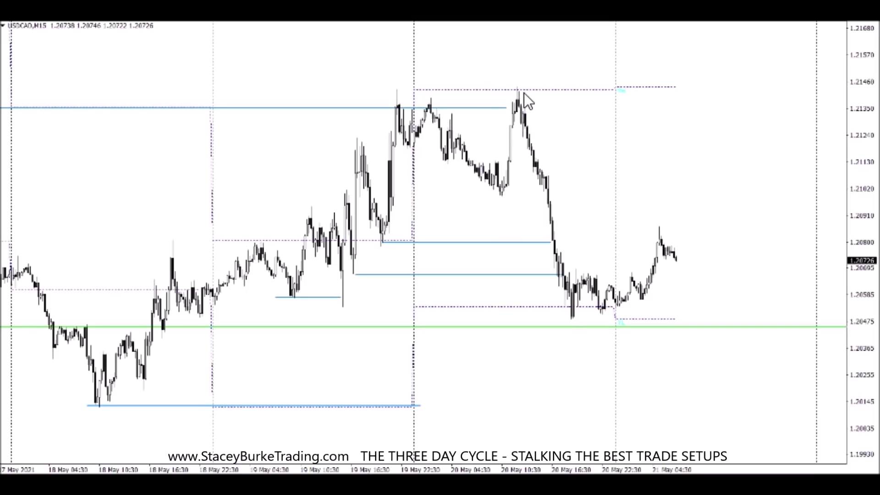
{"action": "left_click_drag", "start_coordinate": [505, 108], "coordinate": [545, 108]}
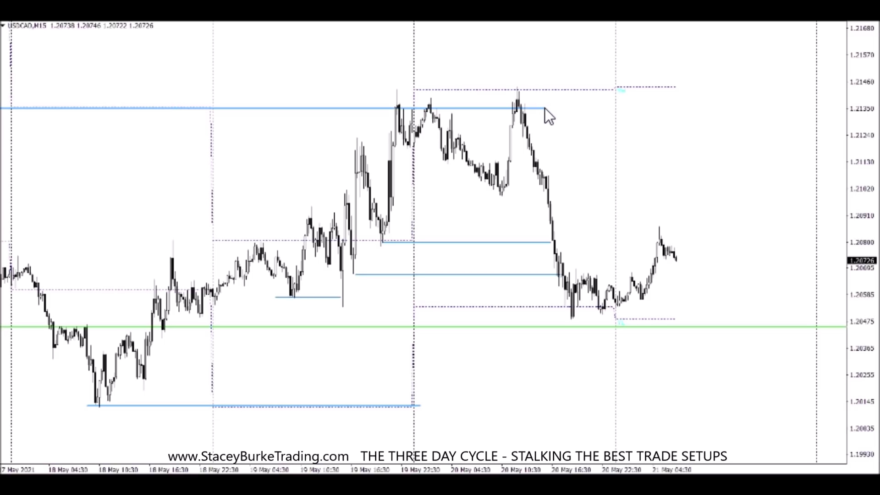
{"action": "left_click", "coordinate": [472, 13]}
{"action": "scroll", "coordinate": [537, 87], "scroll_direction": "down", "scroll_amount": 5}
{"action": "scroll", "coordinate": [538, 87], "scroll_direction": "down", "scroll_amount": 5}
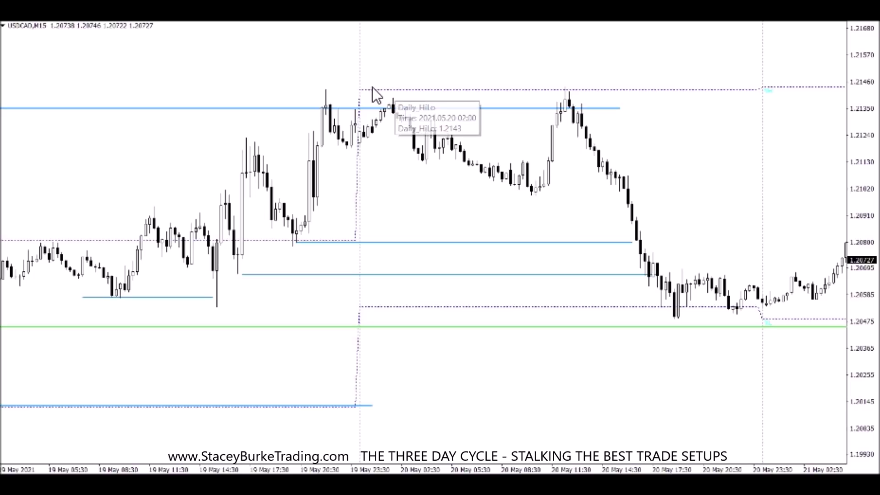
{"action": "left_click", "coordinate": [283, 12]}
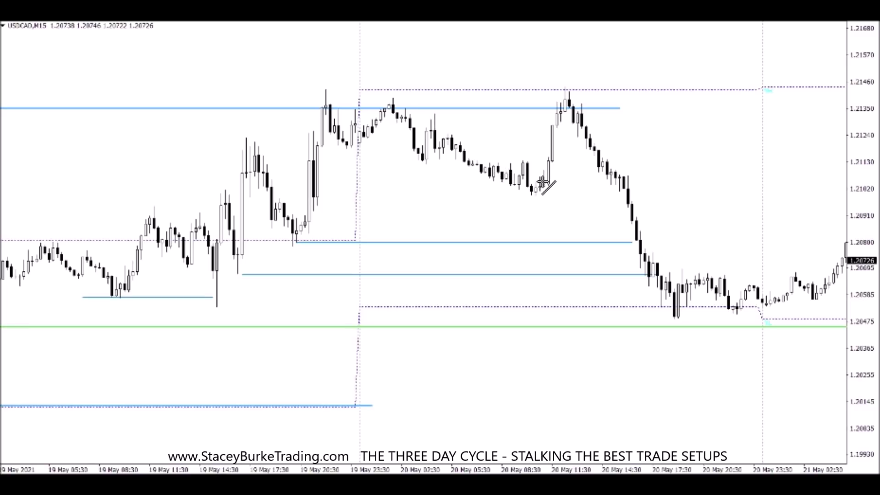
{"action": "mouse_move", "coordinate": [527, 197]}
{"action": "left_mouse_down"}
{"action": "mouse_move", "coordinate": [650, 201]}
{"action": "mouse_move", "coordinate": [642, 197]}
{"action": "left_mouse_up"}
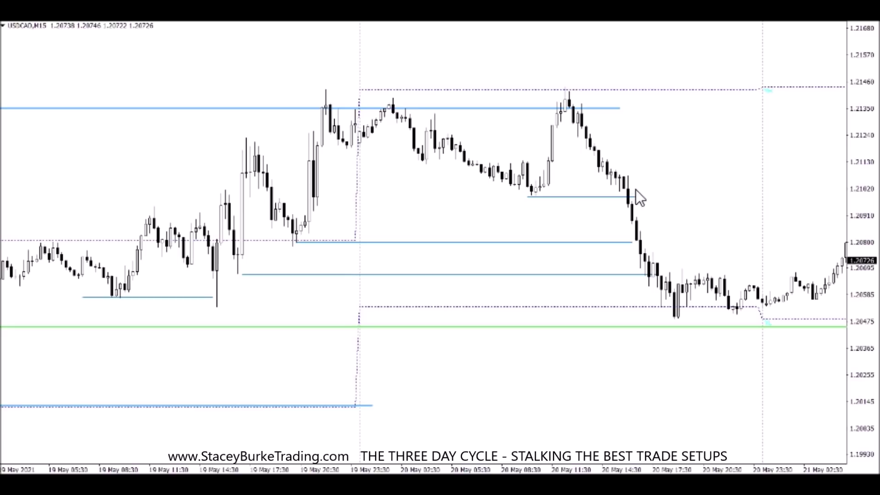
- Measure the 20 May rally from its starting low to the peak with a Fibonacci tool, and delete the drawing
{"action": "left_click", "coordinate": [322, 11]}
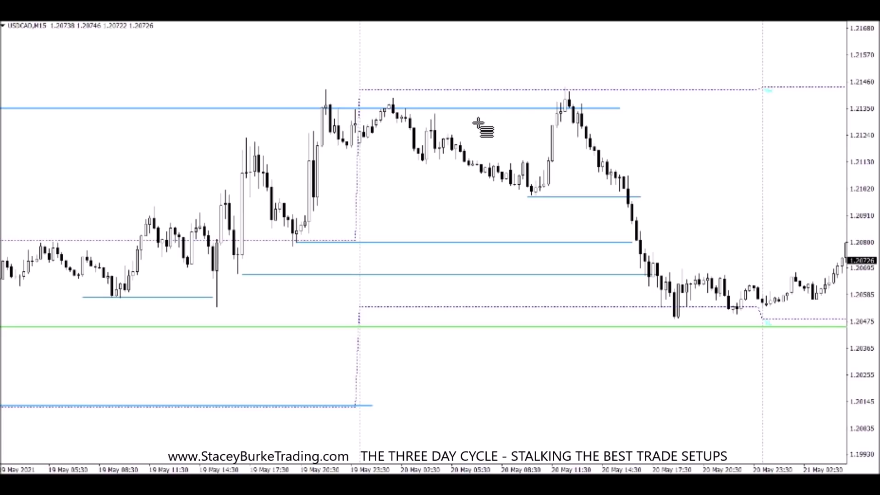
{"action": "left_click", "coordinate": [535, 194]}
{"action": "left_click_drag", "start_coordinate": [557, 168], "coordinate": [603, 92]}
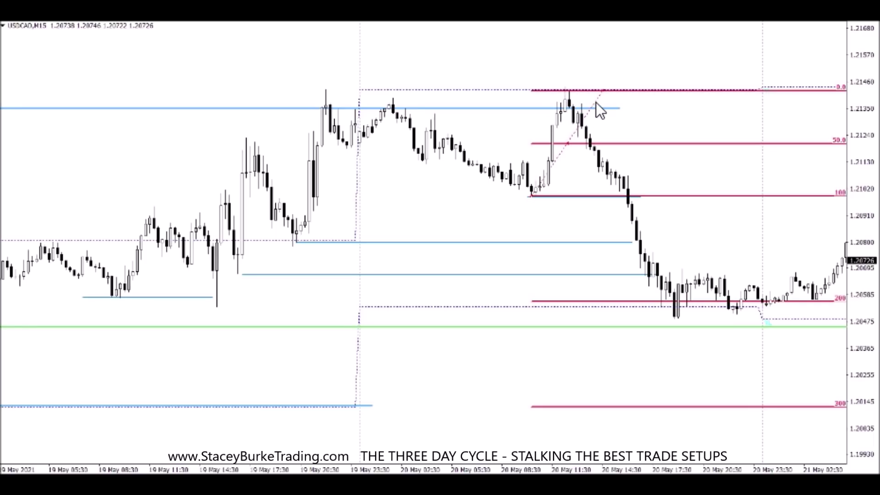
{"action": "key", "text": "Delete"}
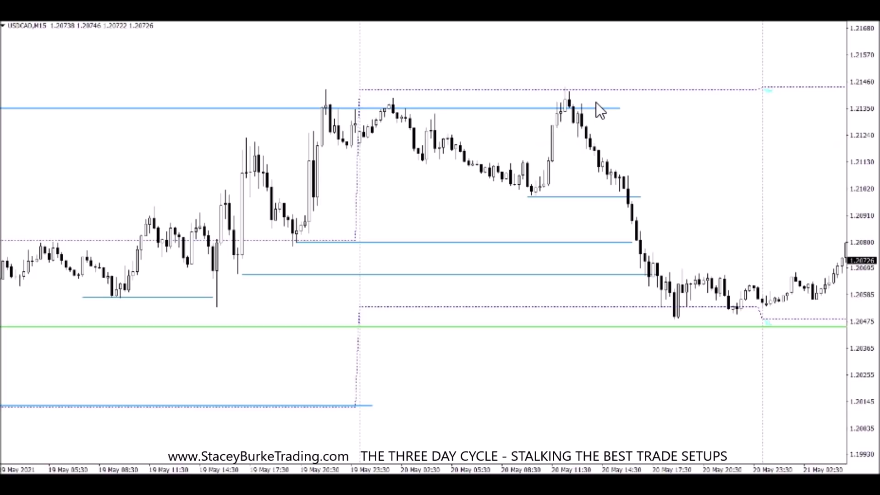
- Draw a short horizontal segment on 18 May at about 1.2034, where price rises after the day's low
{"action": "left_click", "coordinate": [484, 20]}
{"action": "scroll", "coordinate": [480, 68], "scroll_direction": "up", "scroll_amount": 15}
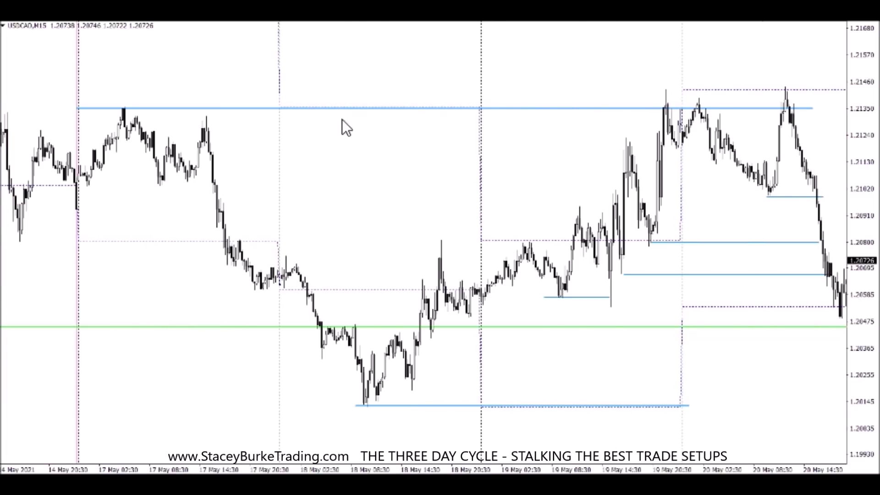
{"action": "scroll", "coordinate": [347, 128], "scroll_direction": "down", "scroll_amount": 10}
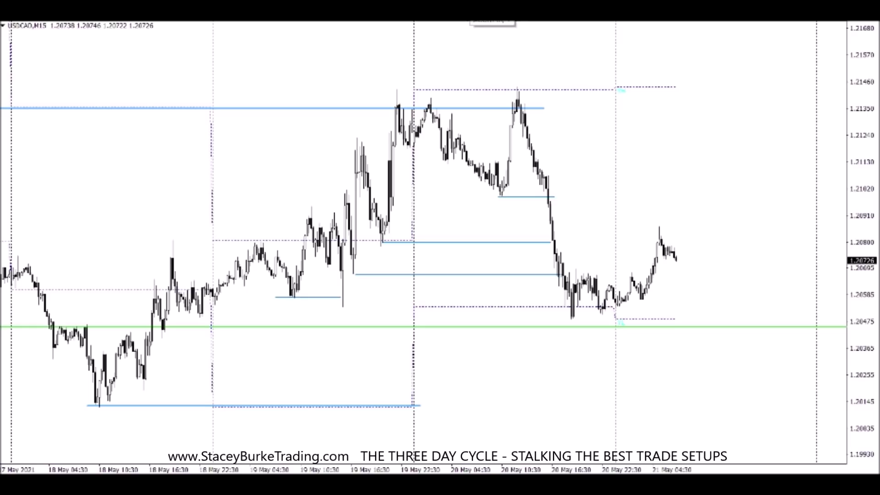
{"action": "left_click", "coordinate": [464, 14]}
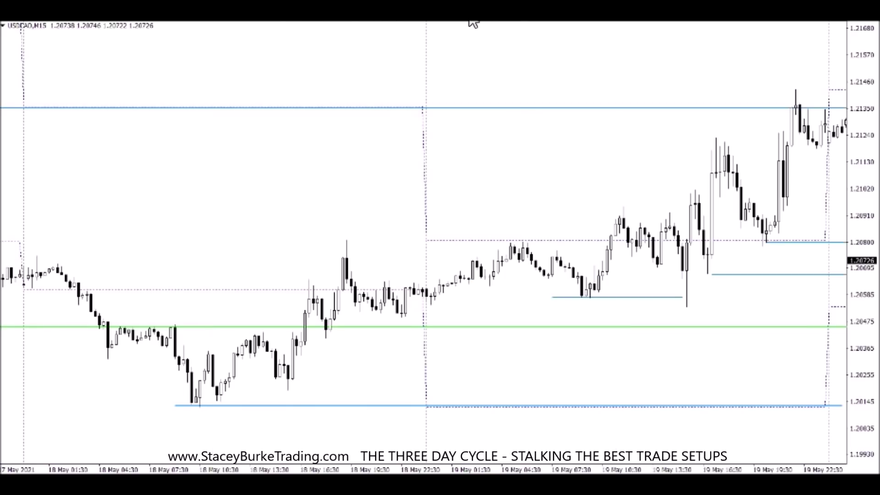
{"action": "scroll", "coordinate": [502, 73], "scroll_direction": "down", "scroll_amount": 10}
{"action": "scroll", "coordinate": [503, 72], "scroll_direction": "down", "scroll_amount": 3}
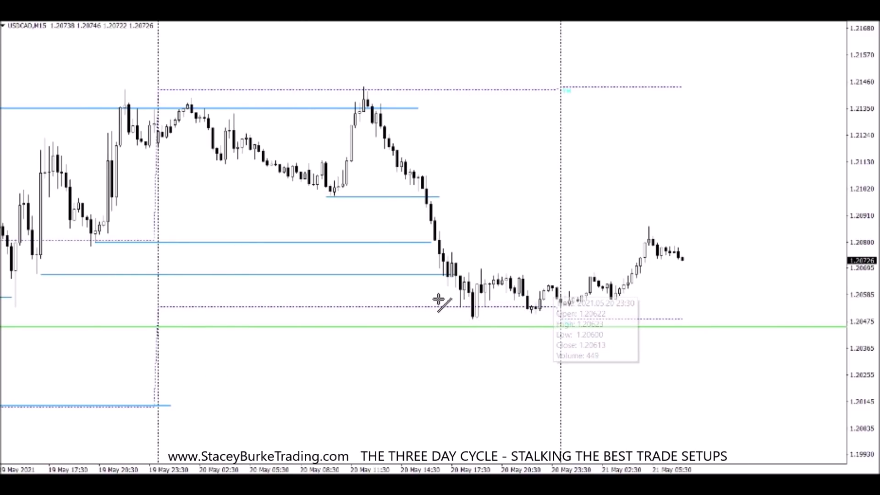
{"action": "scroll", "coordinate": [445, 307], "scroll_direction": "up", "scroll_amount": 15}
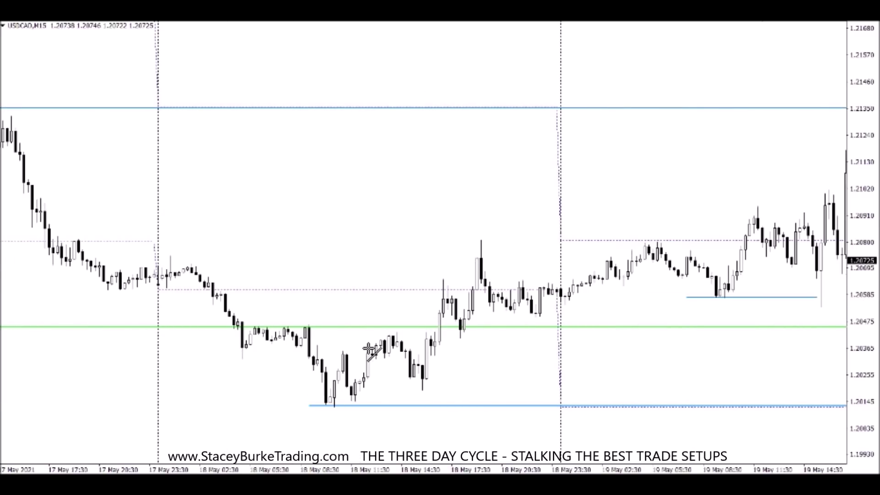
{"action": "left_click_drag", "start_coordinate": [414, 353], "coordinate": [460, 353]}
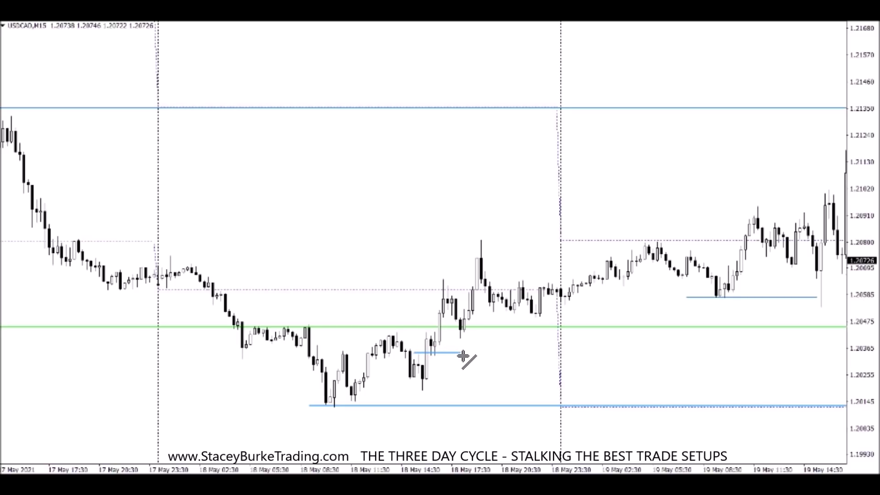
- Draw a horizontal segment at about 1.2069 from the high beside the 20 May low, extending past the latest 21 May candles
{"action": "scroll", "coordinate": [454, 328], "scroll_direction": "down", "scroll_amount": 10}
{"action": "scroll", "coordinate": [454, 328], "scroll_direction": "down", "scroll_amount": 6}
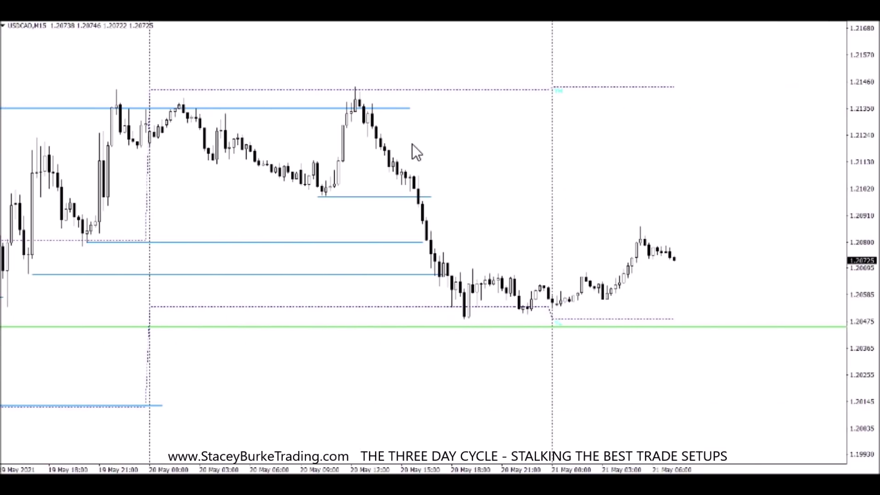
{"action": "left_click", "coordinate": [298, 20]}
{"action": "mouse_move", "coordinate": [473, 271]}
{"action": "left_mouse_down"}
{"action": "mouse_move", "coordinate": [504, 263]}
{"action": "mouse_move", "coordinate": [746, 270]}
{"action": "left_mouse_up"}
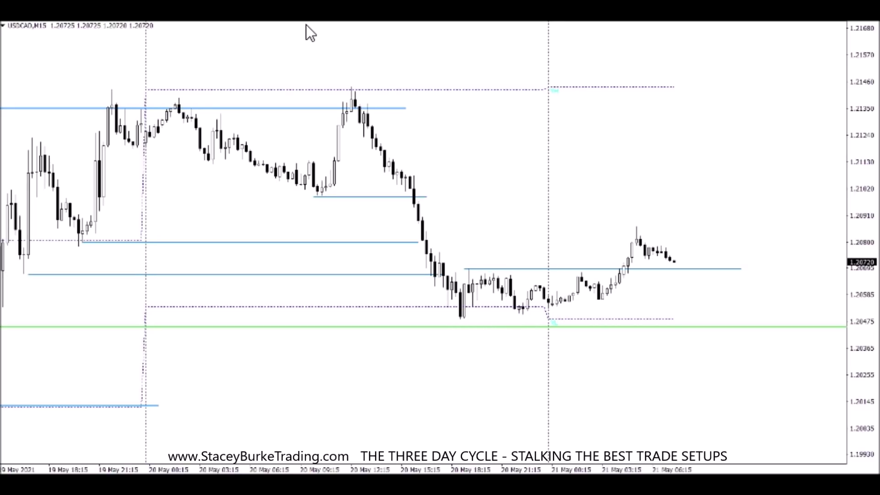
- Draw horizontal segments at the 21 May swing low, about 1.2056, and peak, about 1.2087, both extending past the latest candle
{"action": "left_click", "coordinate": [291, 18]}
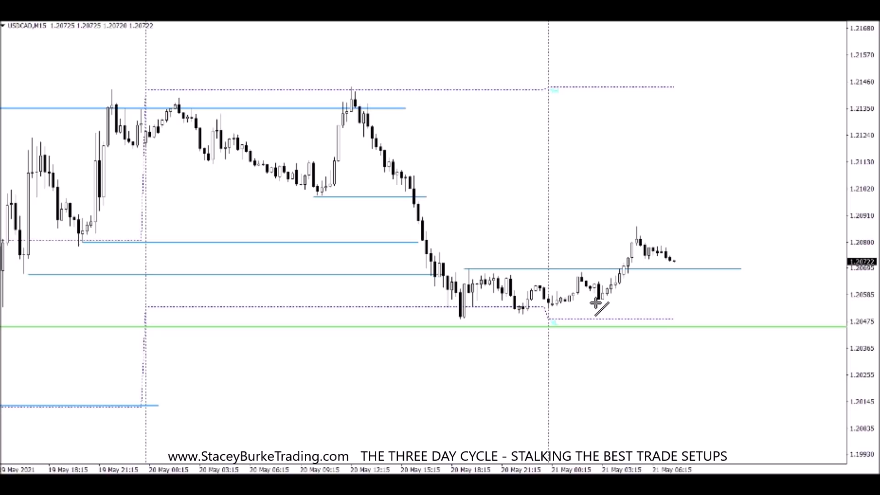
{"action": "left_click_drag", "start_coordinate": [595, 302], "coordinate": [627, 303]}
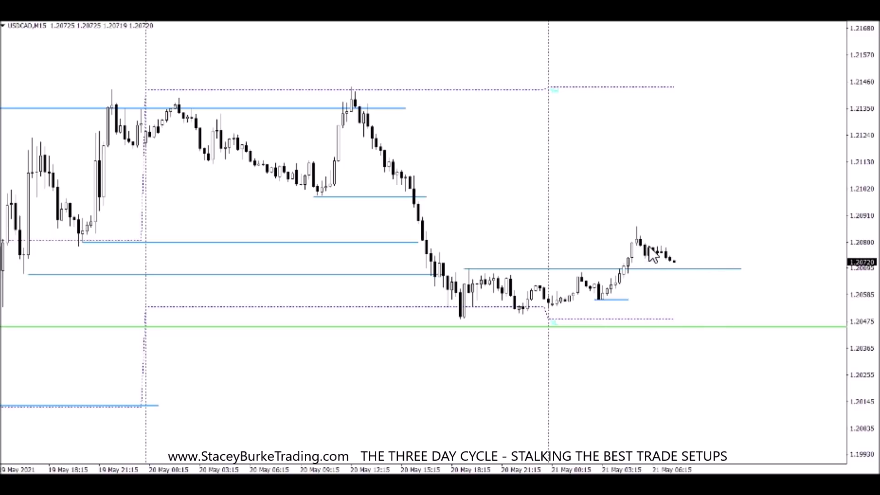
{"action": "double_click", "coordinate": [624, 299]}
{"action": "left_click_drag", "start_coordinate": [625, 299], "coordinate": [767, 299]}
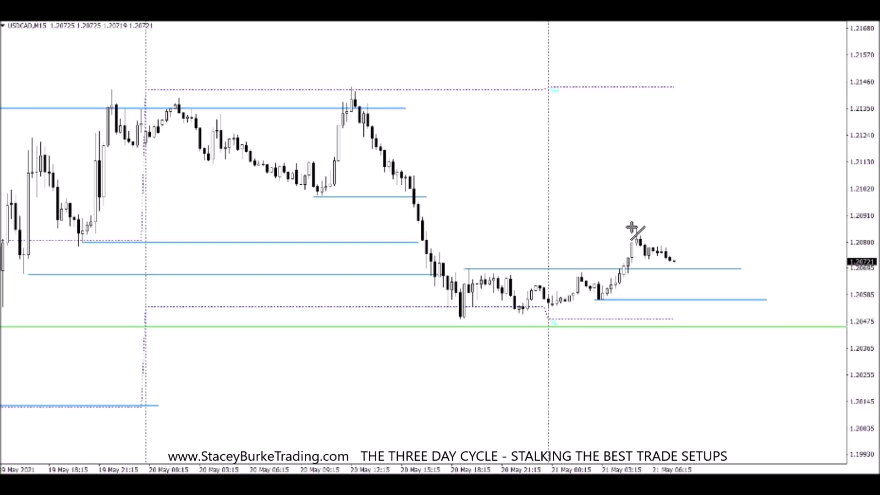
{"action": "left_click_drag", "start_coordinate": [629, 226], "coordinate": [775, 226]}
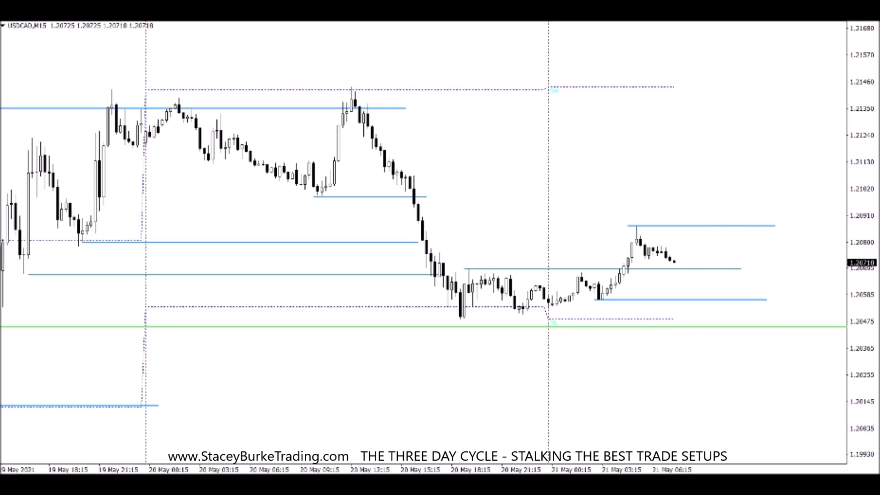
- Switch the USDCAD chart to the daily timeframe and fit the price scale to the visible candles
{"action": "left_click", "coordinate": [474, 11]}
{"action": "scroll", "coordinate": [464, 68], "scroll_direction": "up", "scroll_amount": 5}
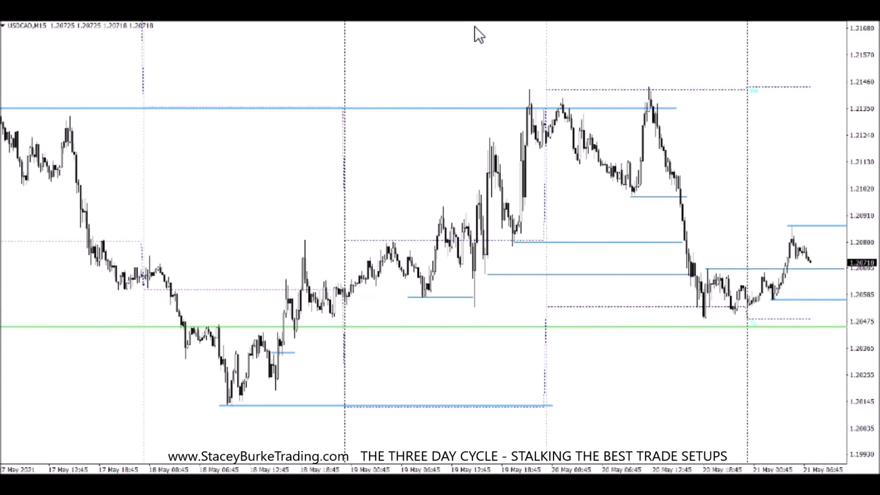
{"action": "scroll", "coordinate": [444, 101], "scroll_direction": "down", "scroll_amount": 3}
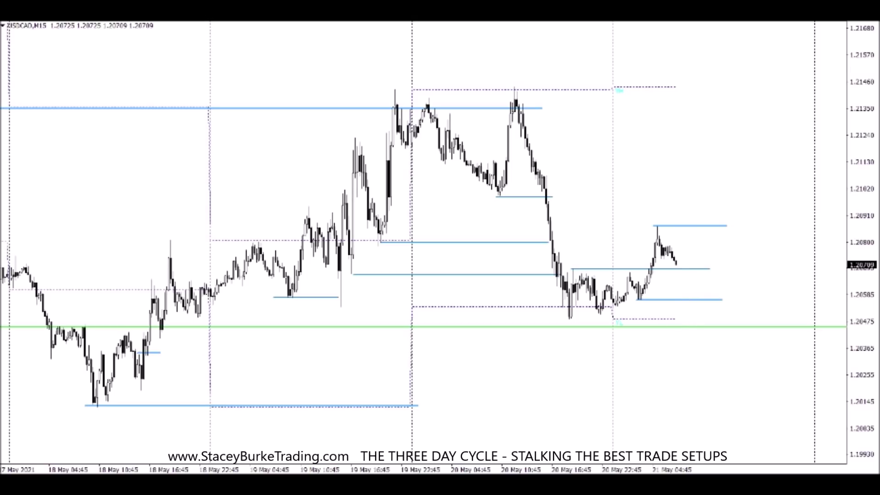
{"action": "left_click", "coordinate": [768, 13]}
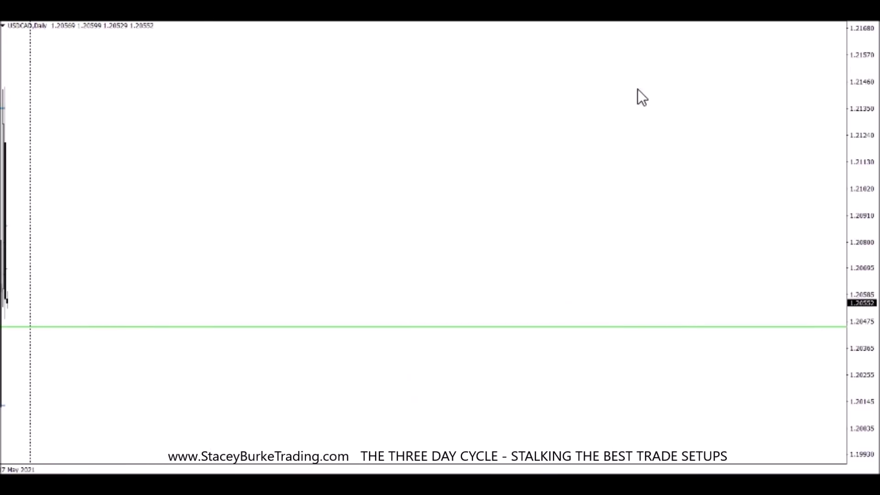
{"action": "right_click", "coordinate": [606, 106]}
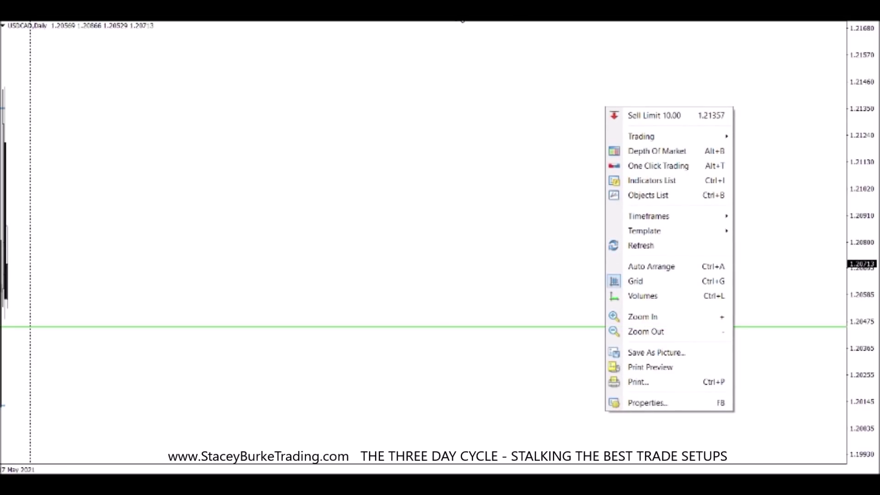
{"action": "left_click", "coordinate": [456, 12]}
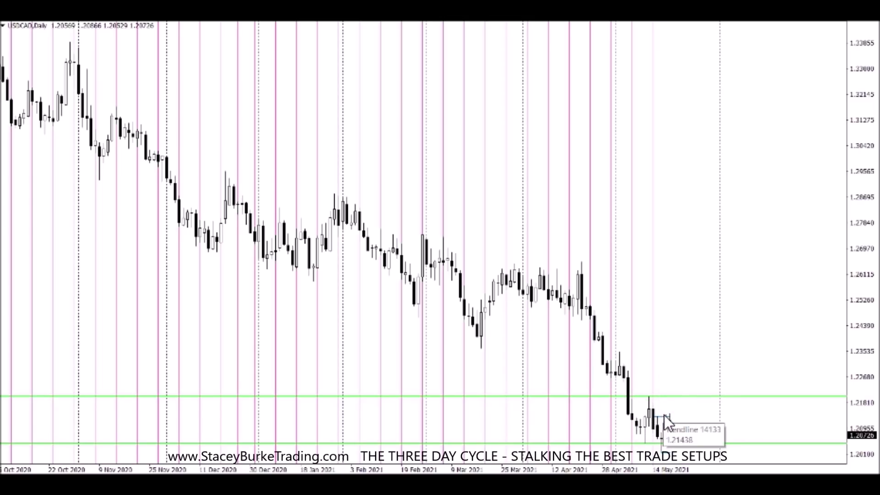
- Draw a horizontal segment on the daily chart at about 1.2147, from the recent candle highs into the empty space ahead
{"action": "left_click", "coordinate": [468, 13]}
{"action": "scroll", "coordinate": [522, 121], "scroll_direction": "down", "scroll_amount": 10}
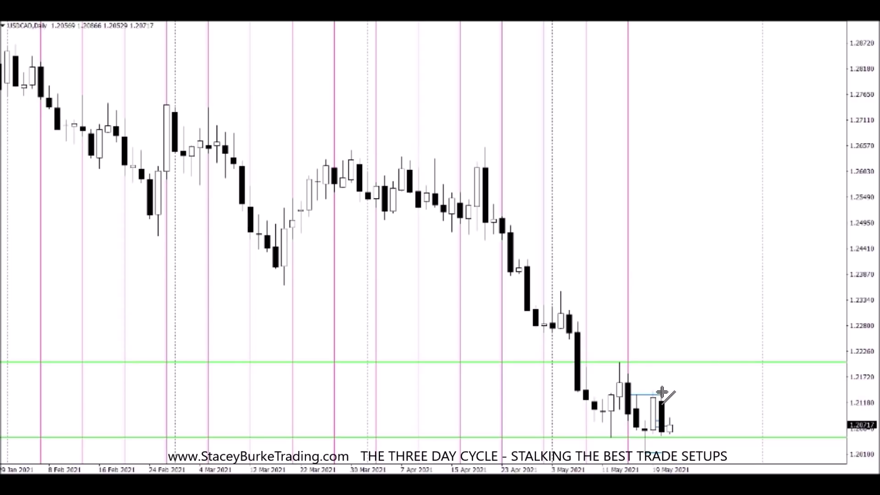
{"action": "left_click_drag", "start_coordinate": [653, 390], "coordinate": [748, 392]}
- Return USDCAD to the 15-minute timeframe at the latest candles and compress the price scale to include the green level near 1.2045
{"action": "left_click", "coordinate": [693, 20]}
{"action": "left_click", "coordinate": [486, 20]}
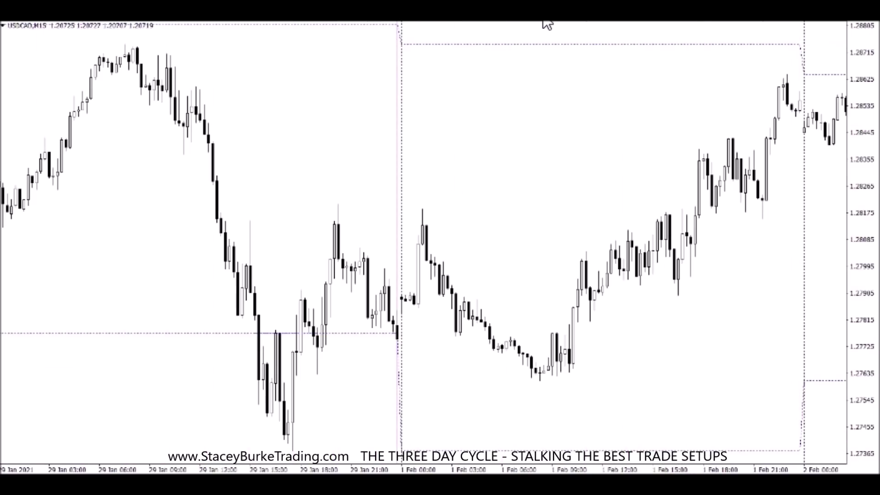
{"action": "scroll", "coordinate": [541, 150], "scroll_direction": "down", "scroll_amount": 10}
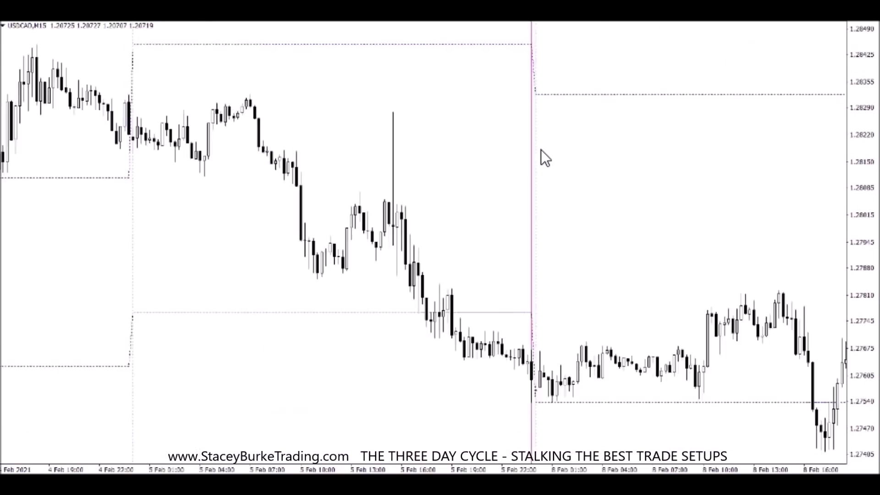
{"action": "scroll", "coordinate": [541, 150], "scroll_direction": "down", "scroll_amount": 3}
{"action": "left_click", "coordinate": [544, 14]}
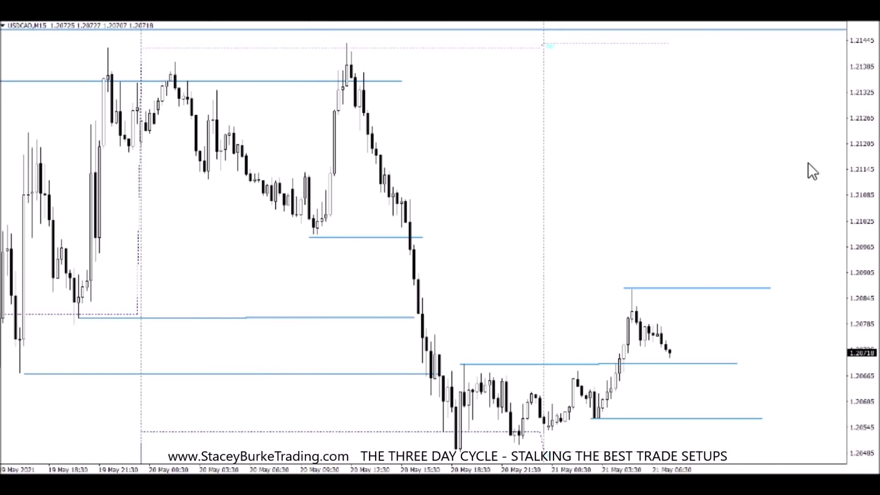
{"action": "left_click_drag", "start_coordinate": [862, 144], "coordinate": [862, 155]}
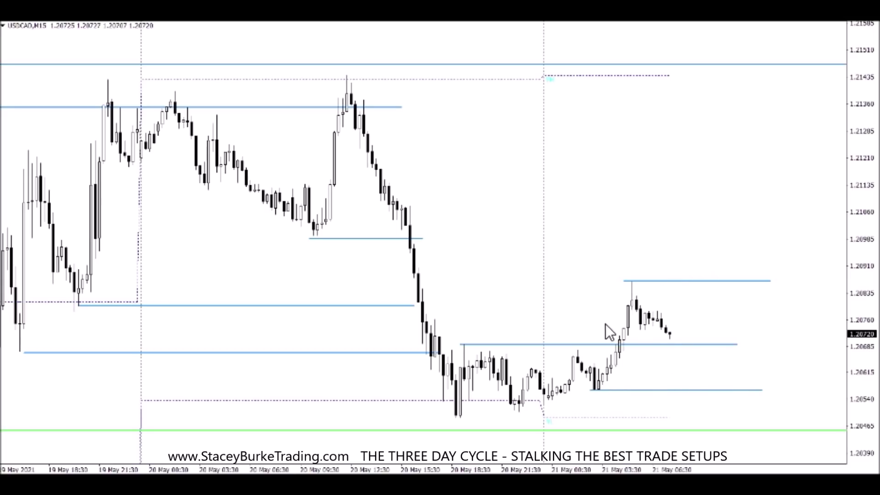
{"action": "scroll", "coordinate": [596, 330], "scroll_direction": "up", "scroll_amount": 1}
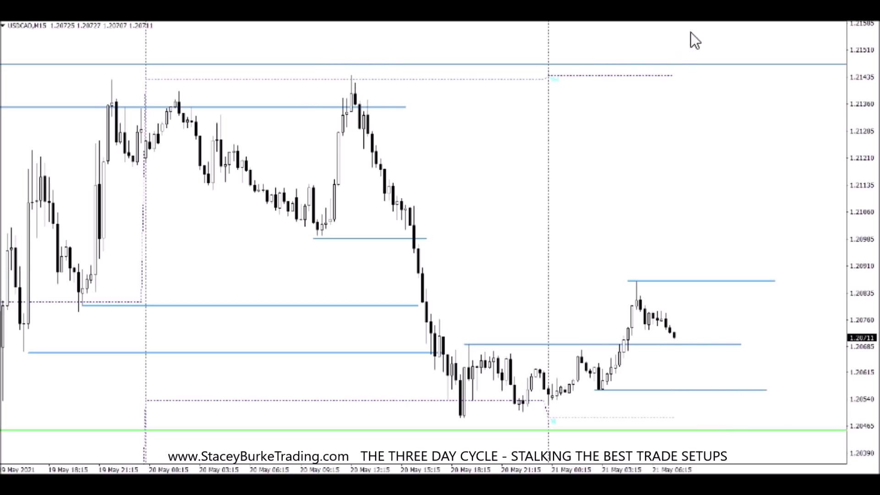
- Check the USDCAD daily chart, and open the XAUUSD 15-minute chart
{"action": "left_click", "coordinate": [759, 7]}
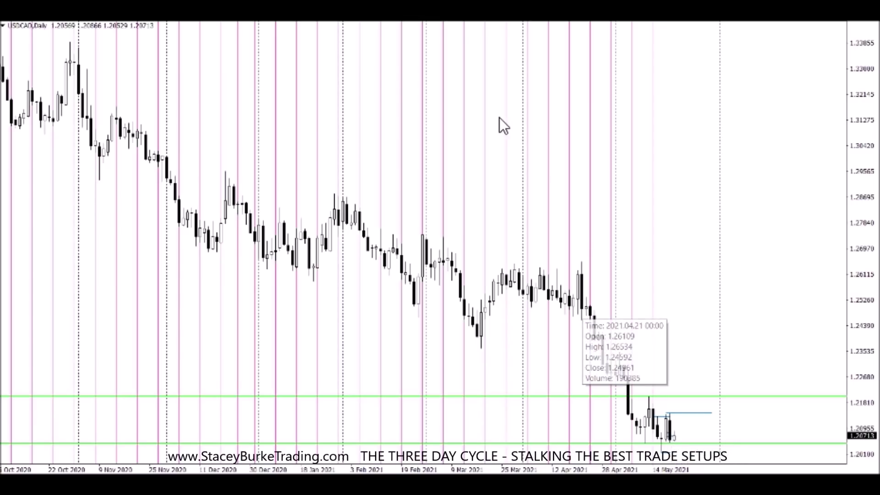
{"action": "left_click", "coordinate": [699, 15]}
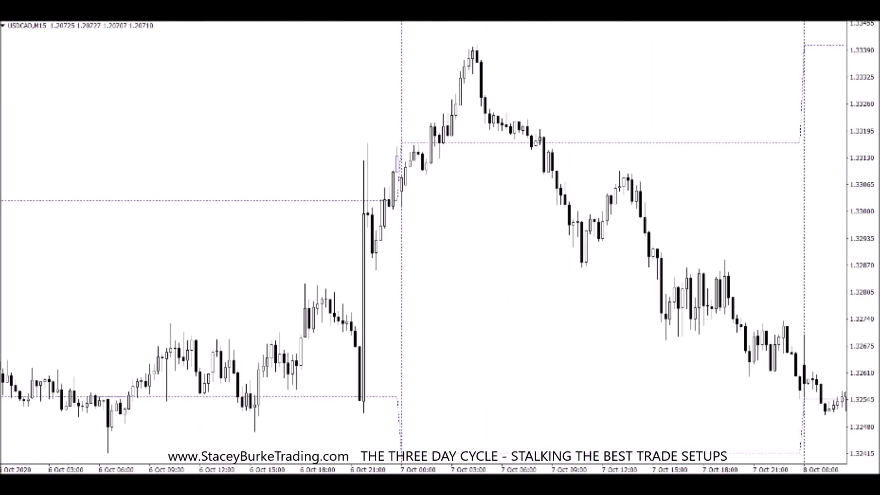
{"action": "left_click", "coordinate": [542, 18]}
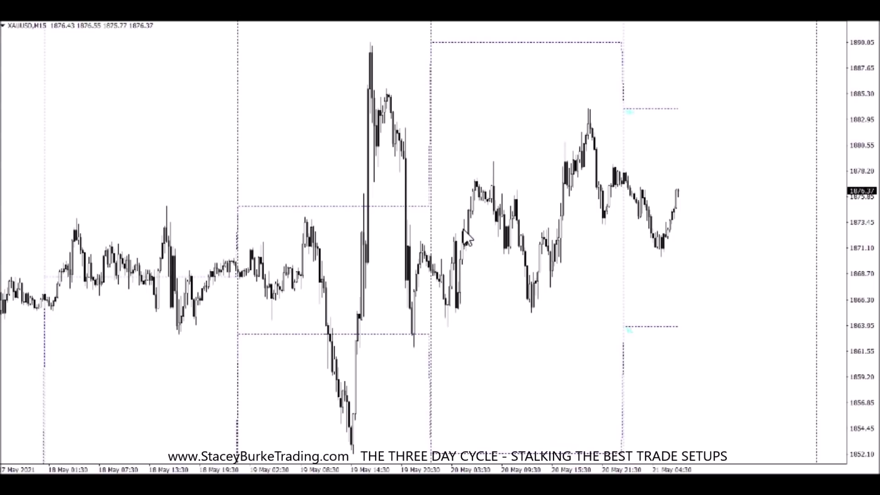
- Draw a horizontal segment from the early 17 May low, about 1843.4, to the end of 19 May
{"action": "scroll", "coordinate": [469, 223], "scroll_direction": "up", "scroll_amount": 6}
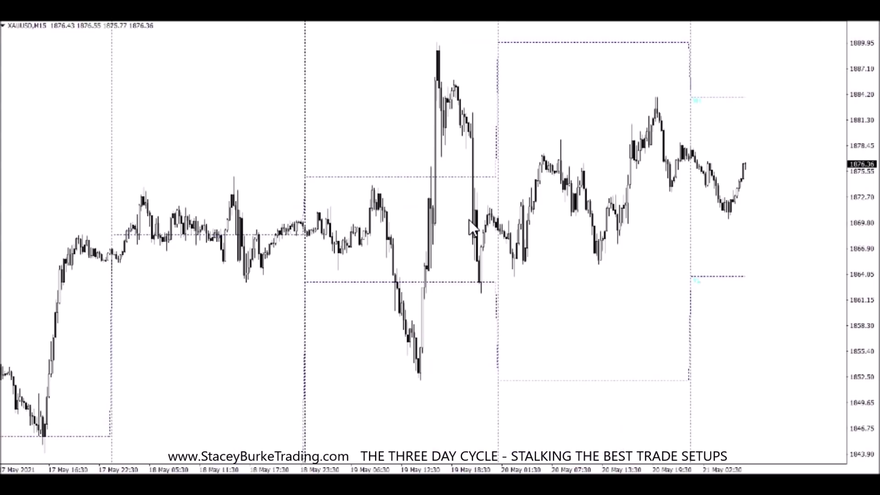
{"action": "scroll", "coordinate": [469, 219], "scroll_direction": "up", "scroll_amount": 6}
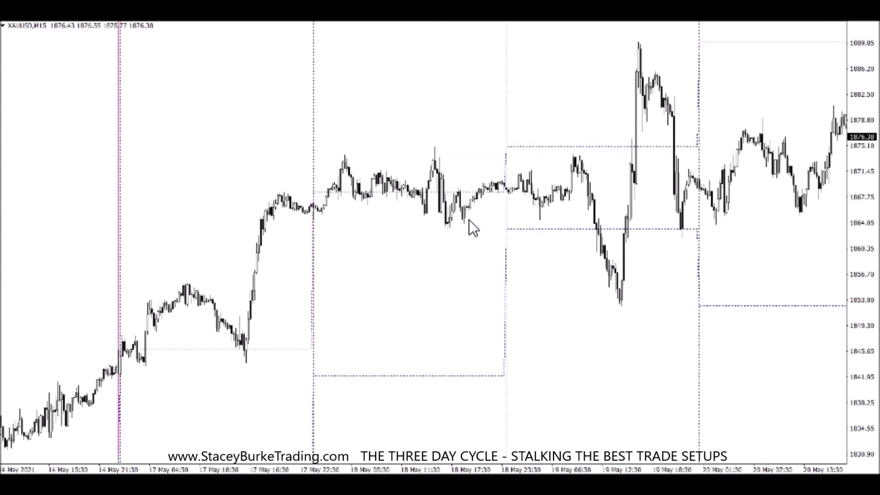
{"action": "scroll", "coordinate": [469, 219], "scroll_direction": "up", "scroll_amount": 6}
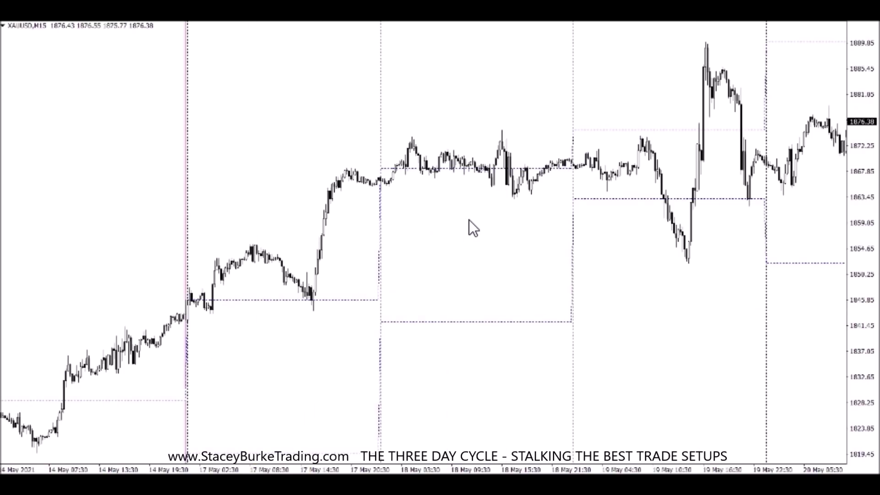
{"action": "scroll", "coordinate": [469, 219], "scroll_direction": "down", "scroll_amount": 6}
{"action": "left_click", "coordinate": [293, 13]}
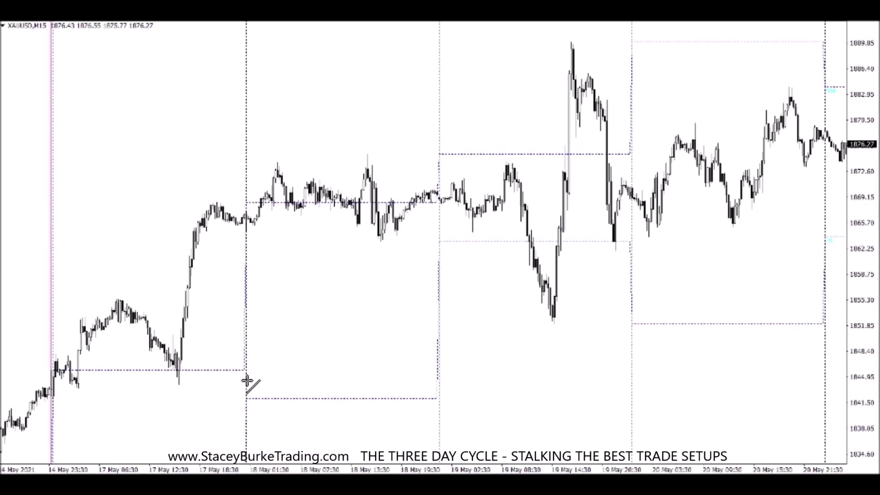
{"action": "left_click_drag", "start_coordinate": [75, 388], "coordinate": [631, 391]}
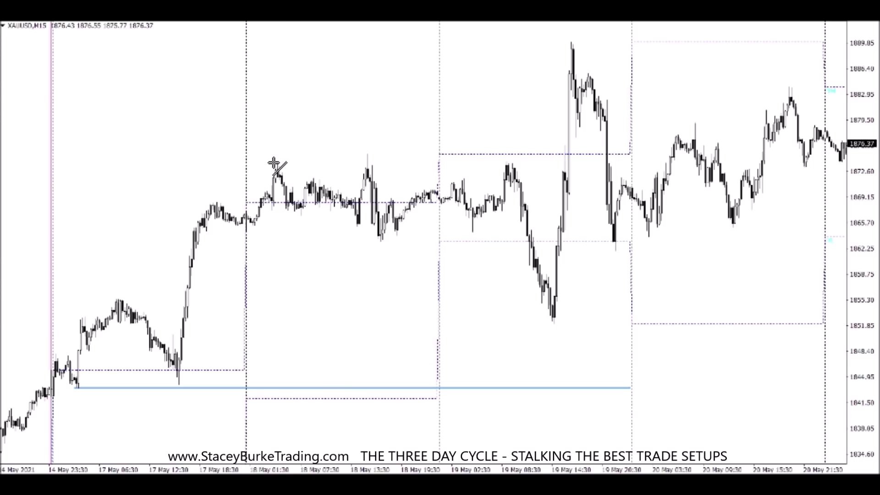
- Draw horizontal segments near the 18 May high, about 1874.5, through 19 May, and at the 18 May low, about 1863.1
{"action": "left_click_drag", "start_coordinate": [299, 156], "coordinate": [316, 156]}
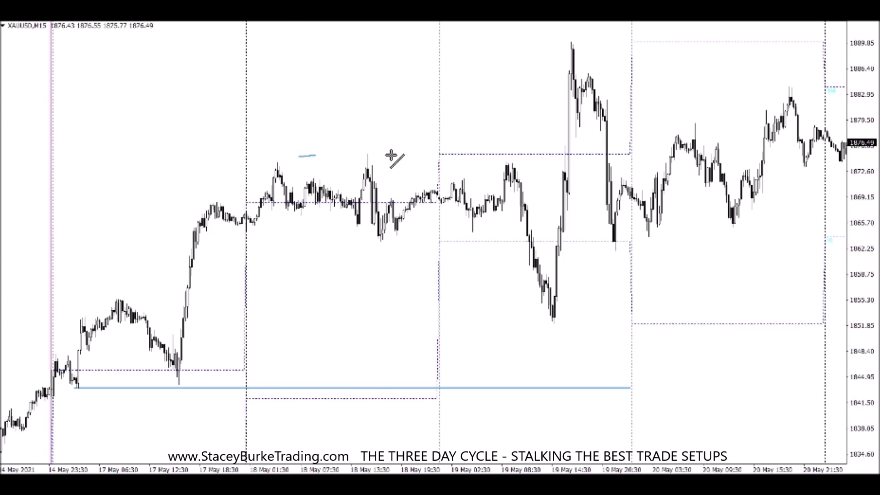
{"action": "left_click_drag", "start_coordinate": [391, 156], "coordinate": [628, 158]}
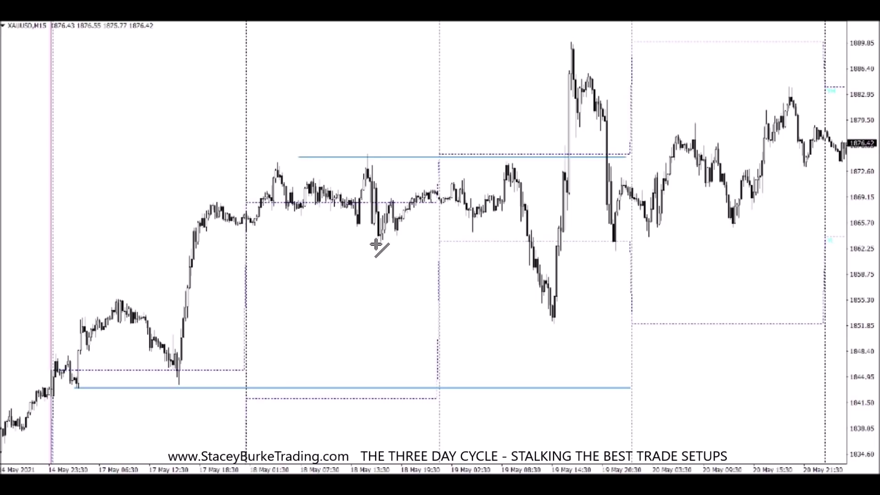
{"action": "left_click_drag", "start_coordinate": [375, 244], "coordinate": [445, 242]}
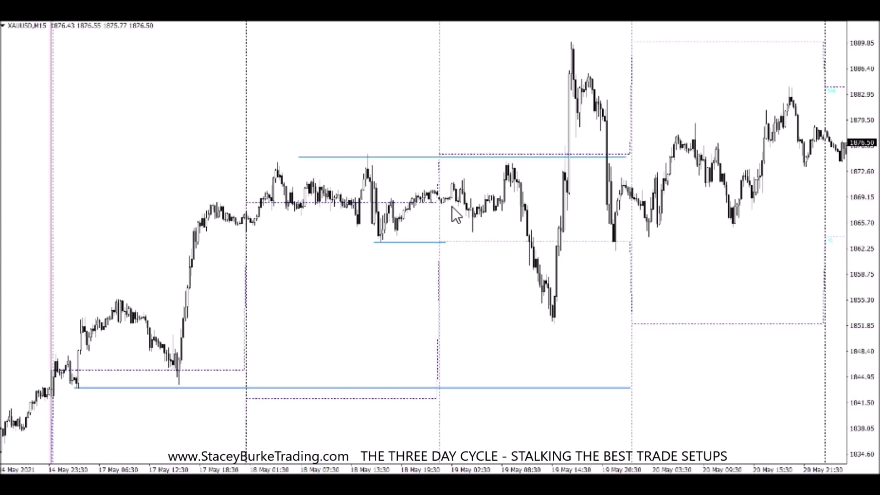
- Draw a short horizontal segment on 21 May at about 1872, where price rises after the session low
{"action": "scroll", "coordinate": [452, 207], "scroll_direction": "down", "scroll_amount": 3}
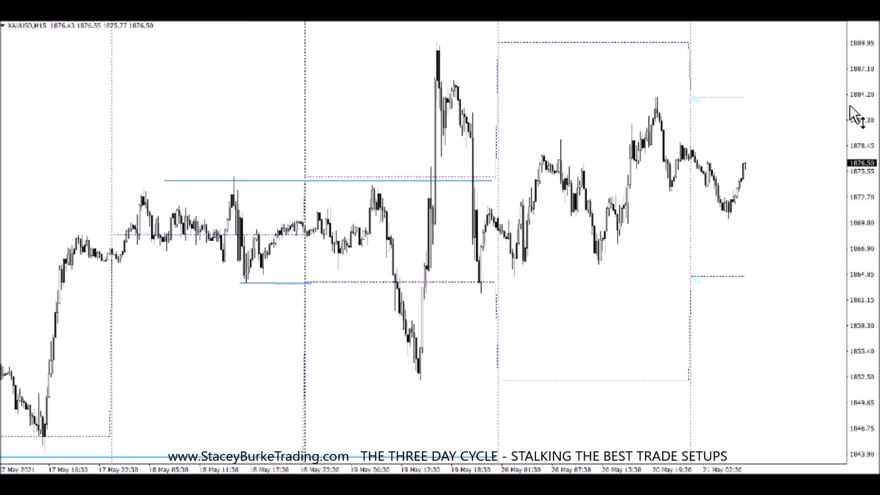
{"action": "left_click_drag", "start_coordinate": [854, 115], "coordinate": [869, 127]}
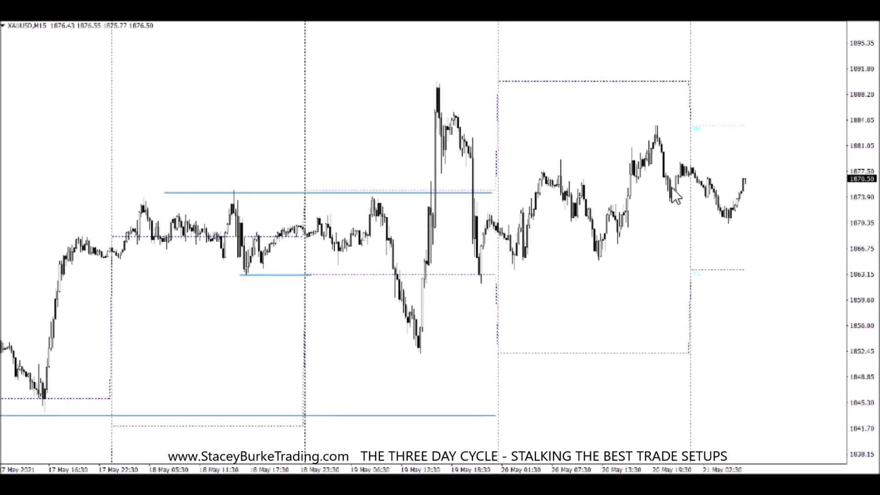
{"action": "left_click", "coordinate": [315, 12]}
{"action": "left_click", "coordinate": [463, 19]}
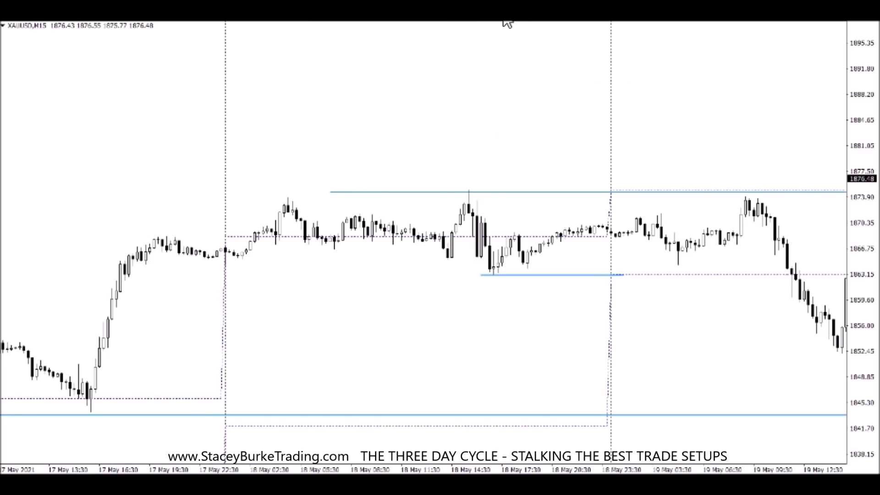
{"action": "scroll", "coordinate": [531, 98], "scroll_direction": "down", "scroll_amount": 10}
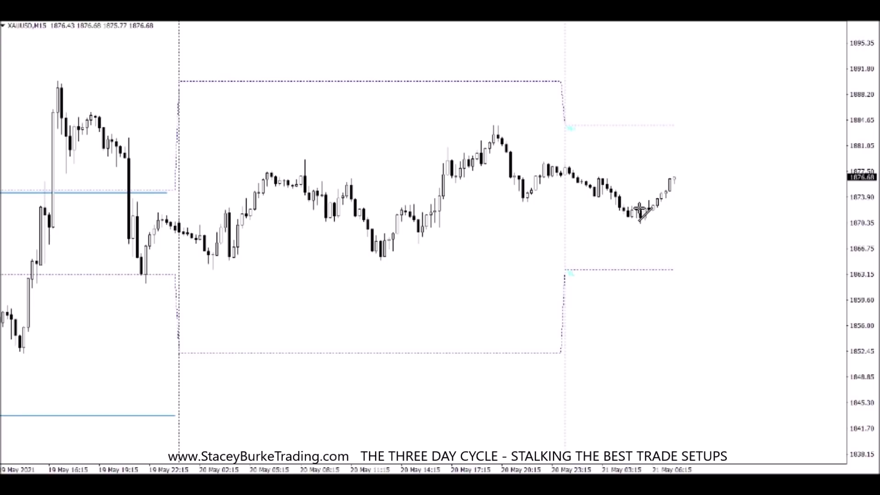
{"action": "mouse_move", "coordinate": [654, 210]}
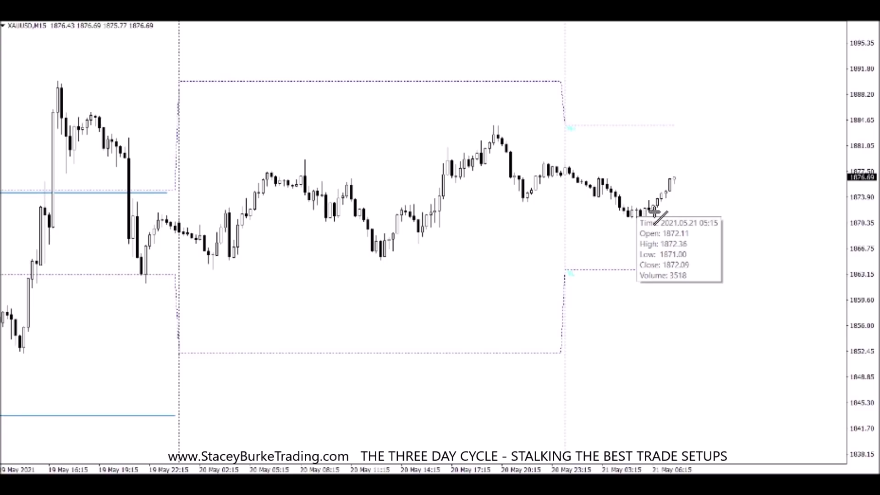
{"action": "left_click", "coordinate": [478, 14]}
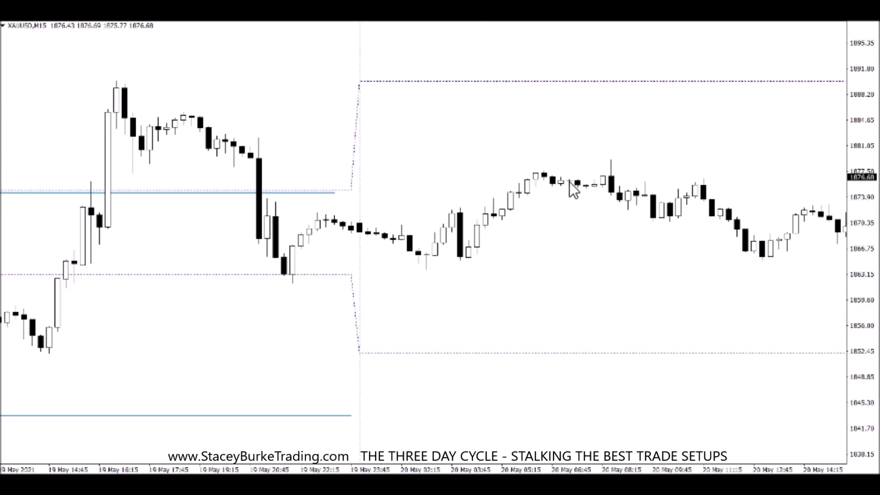
{"action": "key", "text": "End"}
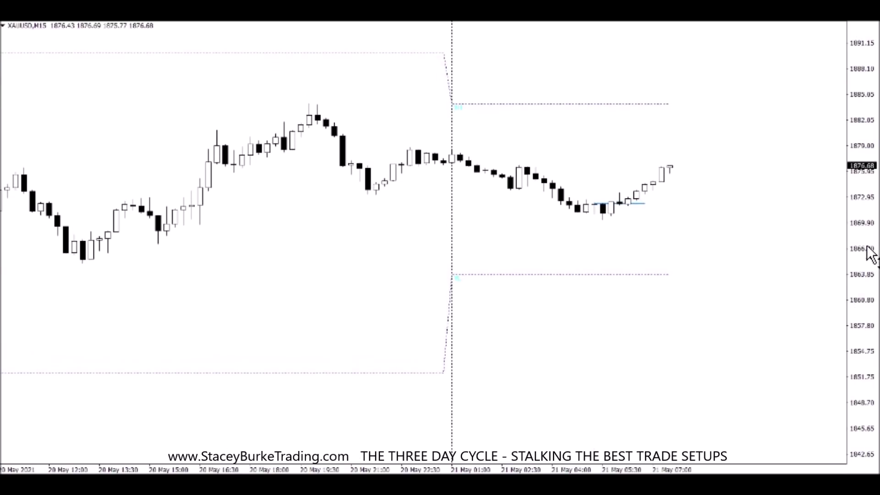
- Examine XAUUSD price action on 20 and 21 May up close, and compare it with the marked levels from 18 May onward
{"action": "left_click_drag", "start_coordinate": [870, 253], "coordinate": [871, 73]}
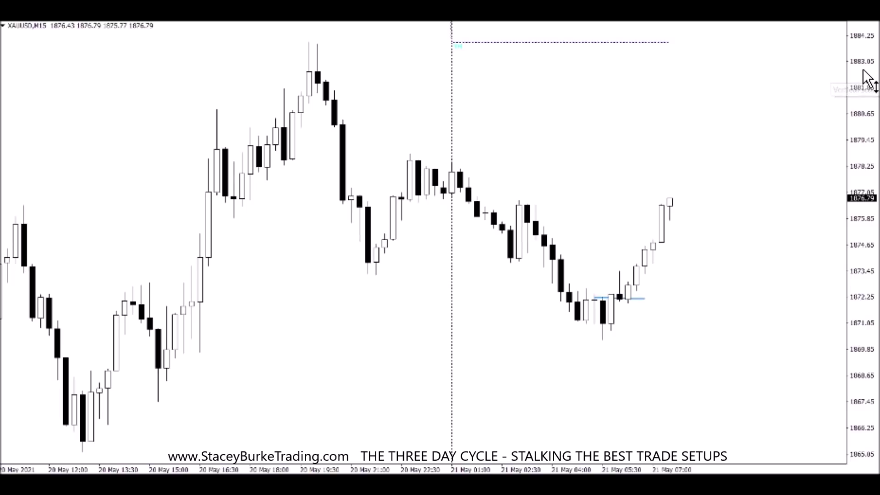
{"action": "left_click_drag", "start_coordinate": [870, 78], "coordinate": [868, 87]}
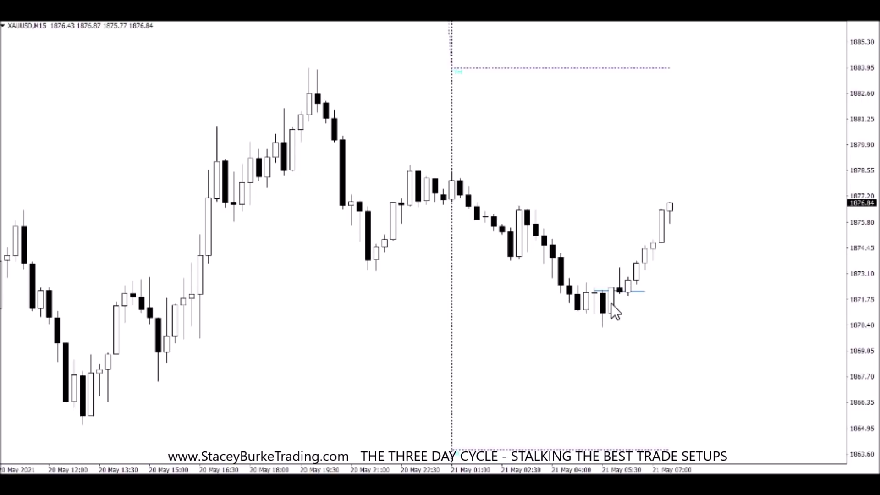
{"action": "left_click", "coordinate": [472, 19]}
{"action": "left_click", "coordinate": [482, 19]}
{"action": "left_click", "coordinate": [483, 19]}
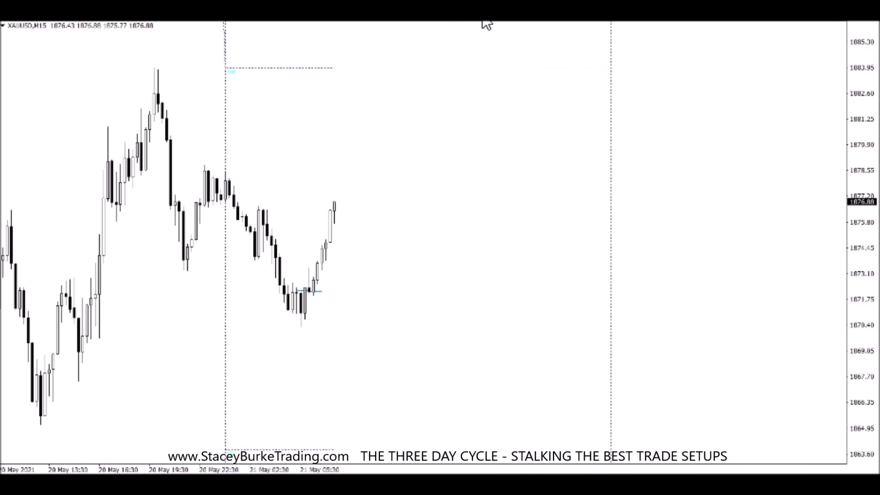
{"action": "key", "text": "minus"}
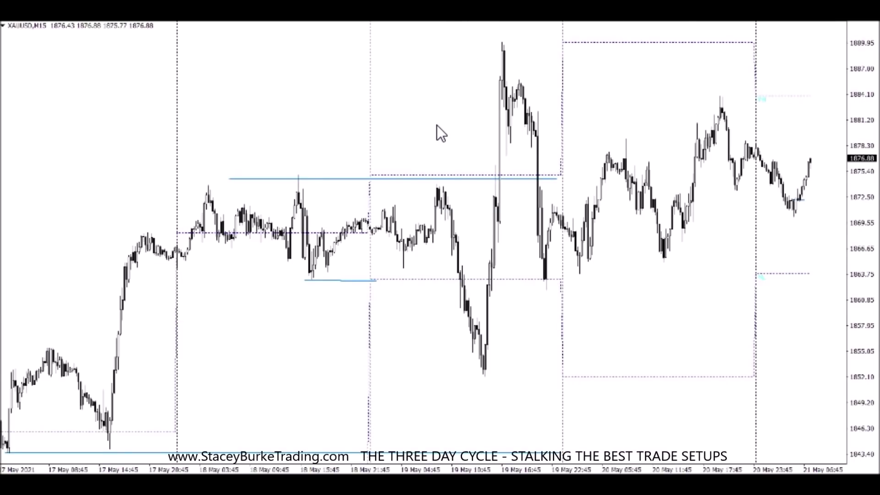
{"action": "key", "text": "plus"}
{"action": "left_click_drag", "start_coordinate": [862, 44], "coordinate": [862, 114]}
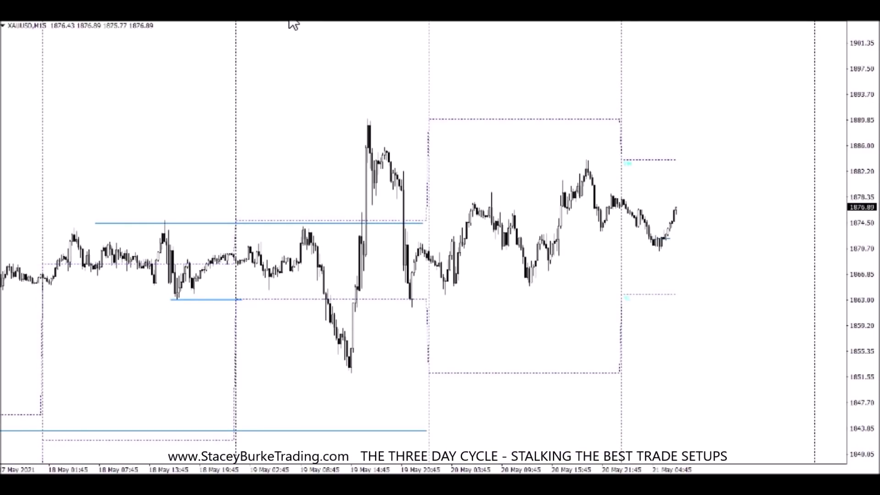
- Draw a Fibonacci retracement from the 19 May high, about 1889.5, to the 19 May low, about 1852.4, and delete it
{"action": "left_click", "coordinate": [324, 13]}
{"action": "left_click_drag", "start_coordinate": [370, 124], "coordinate": [255, 371]}
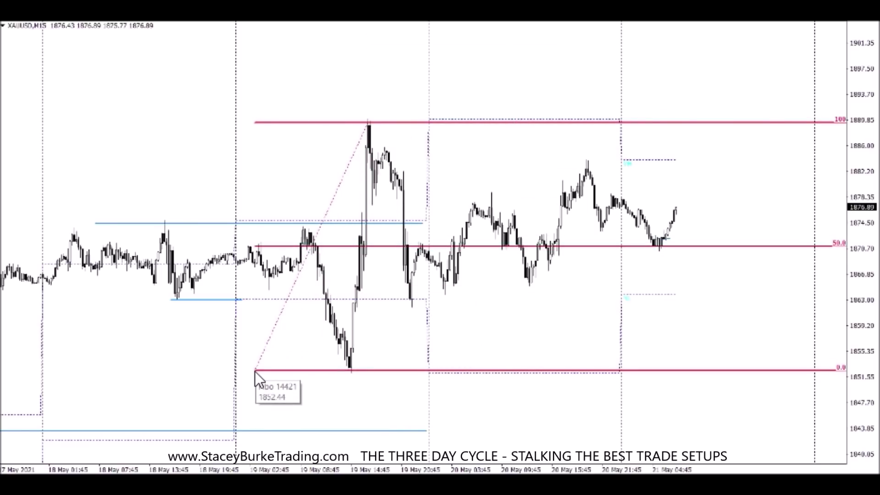
{"action": "mouse_move", "coordinate": [864, 73]}
{"action": "left_mouse_down"}
{"action": "mouse_move", "coordinate": [873, 353]}
{"action": "mouse_move", "coordinate": [860, 20]}
{"action": "mouse_move", "coordinate": [848, 74]}
{"action": "left_mouse_up"}
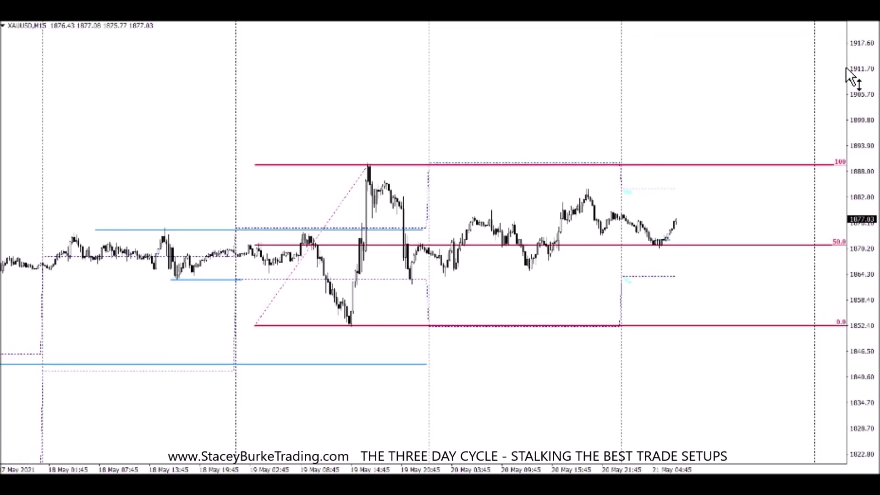
{"action": "left_click_drag", "start_coordinate": [865, 280], "coordinate": [847, 122]}
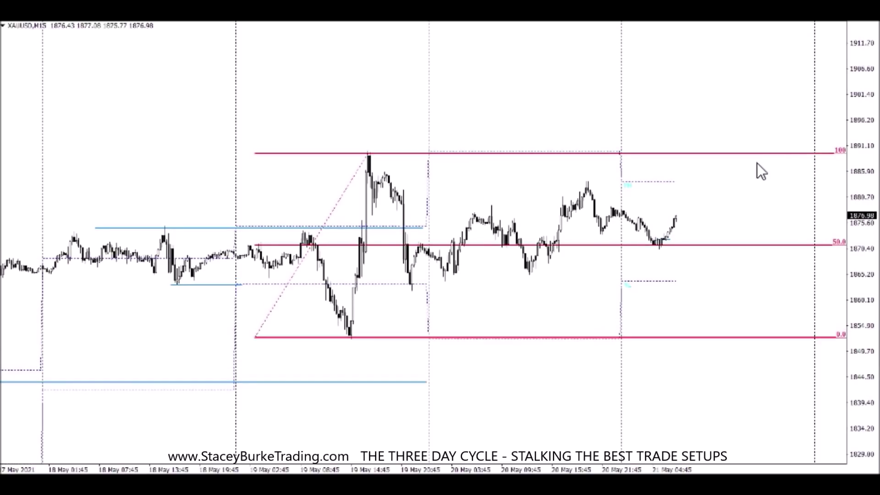
{"action": "double_click", "coordinate": [347, 189]}
{"action": "key", "text": "Delete"}
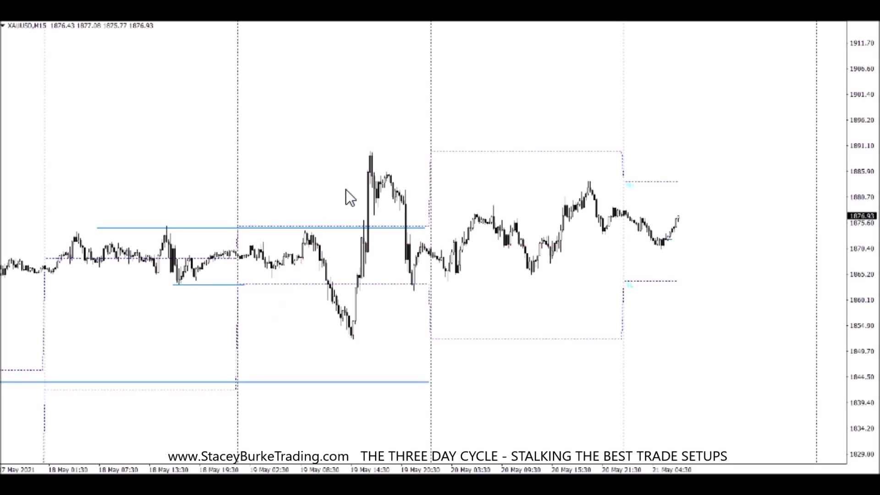
- Draw short horizontal segments above the late 20 May swing high, about 1879, and after the 21 May low, about 1872.7
{"action": "left_click_drag", "start_coordinate": [670, 238], "coordinate": [673, 238]}
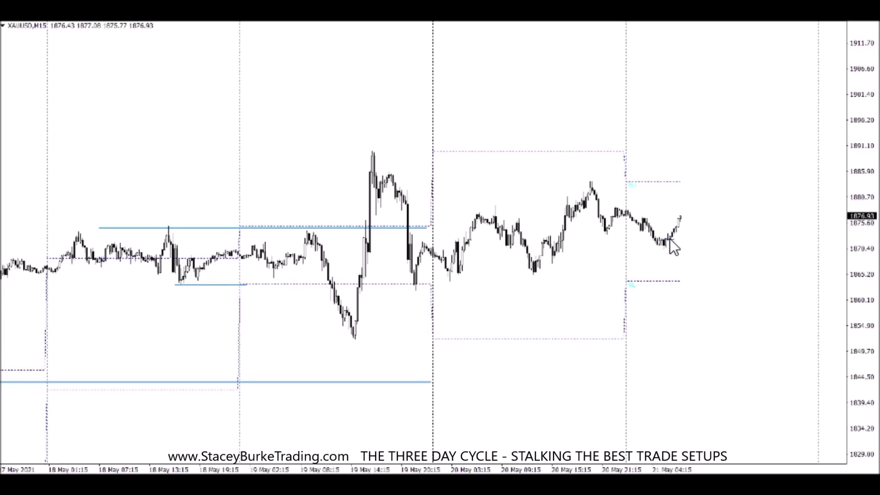
{"action": "left_click", "coordinate": [671, 238]}
{"action": "left_click", "coordinate": [283, 13]}
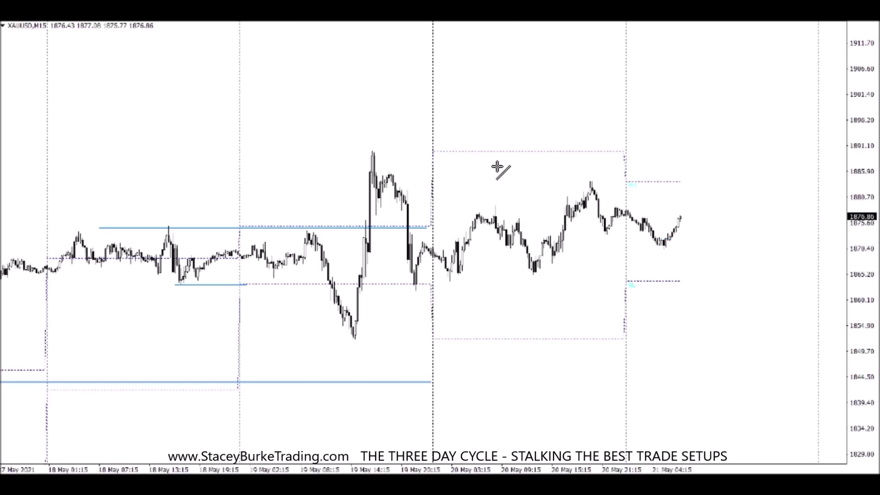
{"action": "left_click_drag", "start_coordinate": [617, 206], "coordinate": [695, 207]}
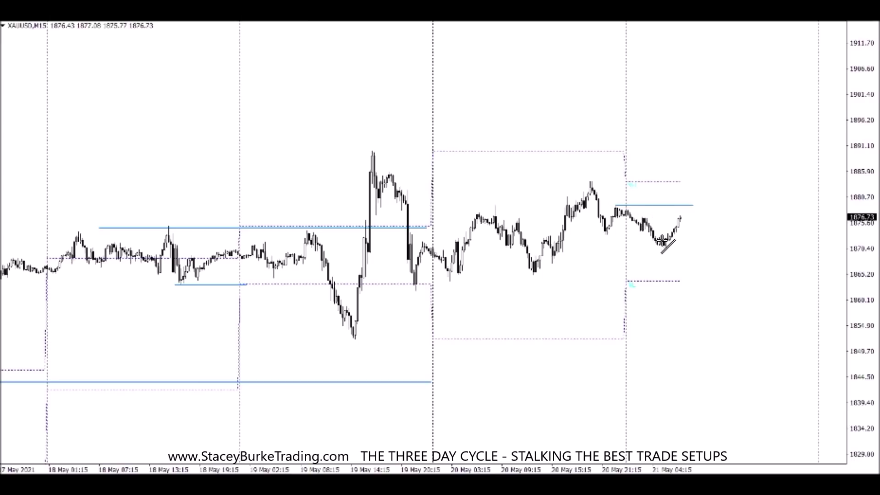
{"action": "left_click_drag", "start_coordinate": [660, 238], "coordinate": [700, 238]}
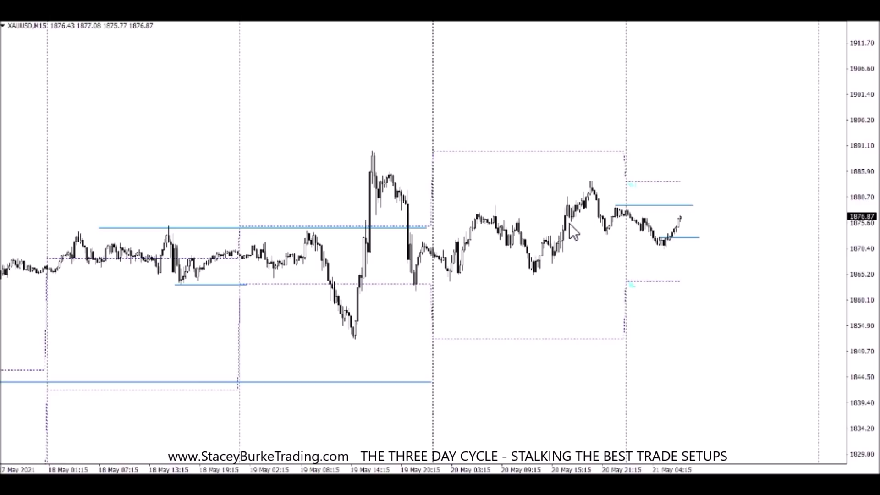
- Draw short horizontal segments at the 20 May low, about 1864.9, and the 20 May high, about 1884.2
{"action": "left_click", "coordinate": [280, 20]}
{"action": "left_click_drag", "start_coordinate": [522, 277], "coordinate": [563, 277]}
{"action": "left_click", "coordinate": [299, 23]}
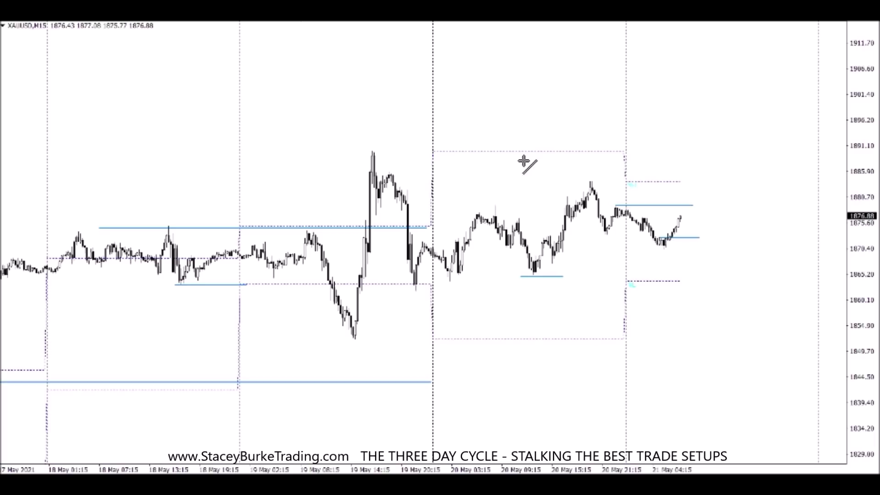
{"action": "left_click_drag", "start_coordinate": [580, 179], "coordinate": [628, 180]}
- Draw a horizontal segment from the 19 May high, about 1890, through to 21 May
{"action": "scroll", "coordinate": [334, 397], "scroll_direction": "up", "scroll_amount": 3}
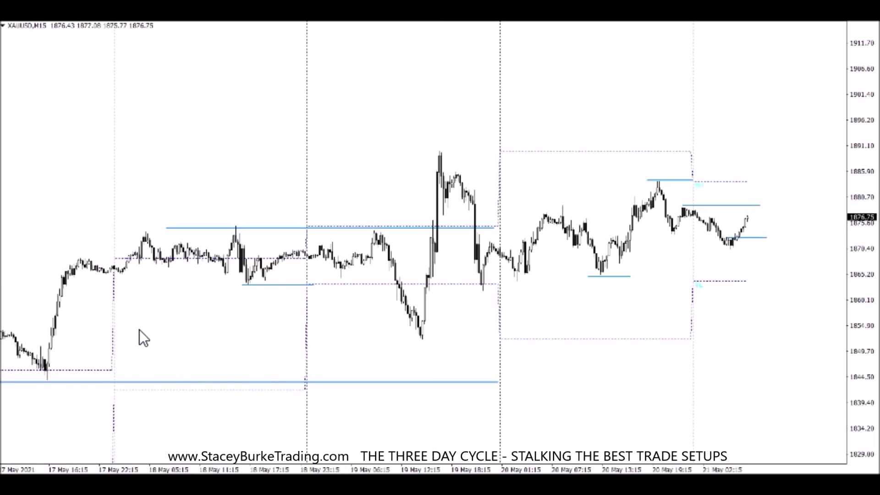
{"action": "scroll", "coordinate": [69, 307], "scroll_direction": "up", "scroll_amount": 3}
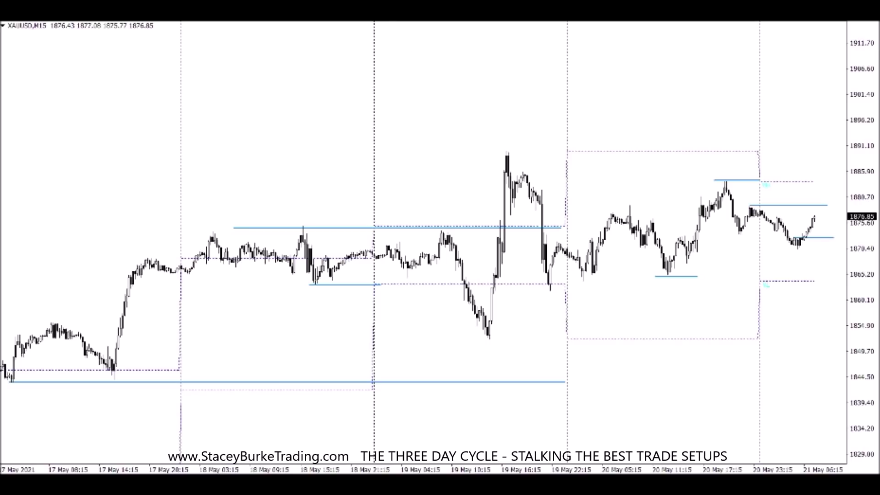
{"action": "left_click_drag", "start_coordinate": [502, 150], "coordinate": [811, 151]}
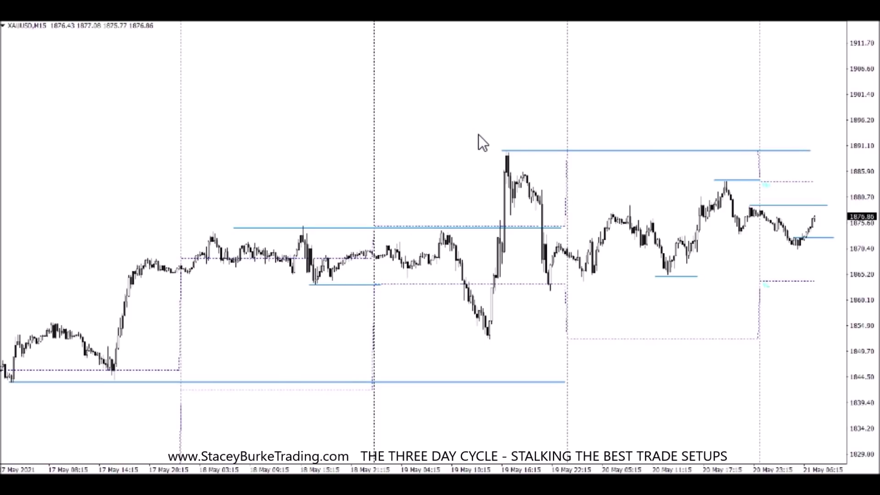
{"action": "scroll", "coordinate": [509, 207], "scroll_direction": "down", "scroll_amount": 5}
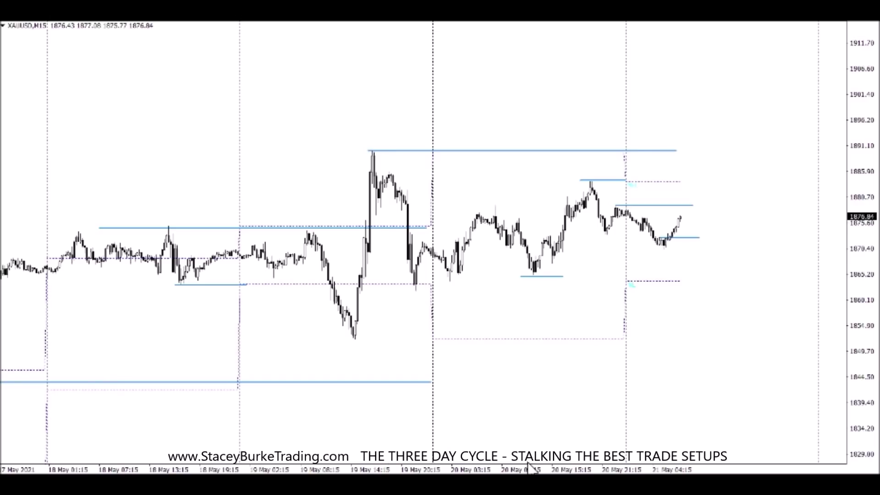
- Open the AUDUSD 15-minute chart with price action from 11 to 21 May in view
{"action": "left_click", "coordinate": [665, 479]}
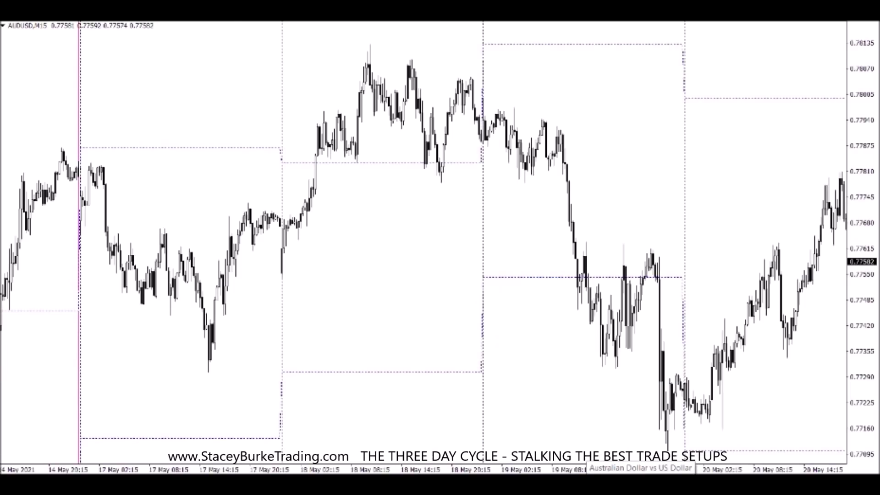
{"action": "left_click", "coordinate": [484, 17]}
{"action": "scroll", "coordinate": [513, 76], "scroll_direction": "up", "scroll_amount": 3}
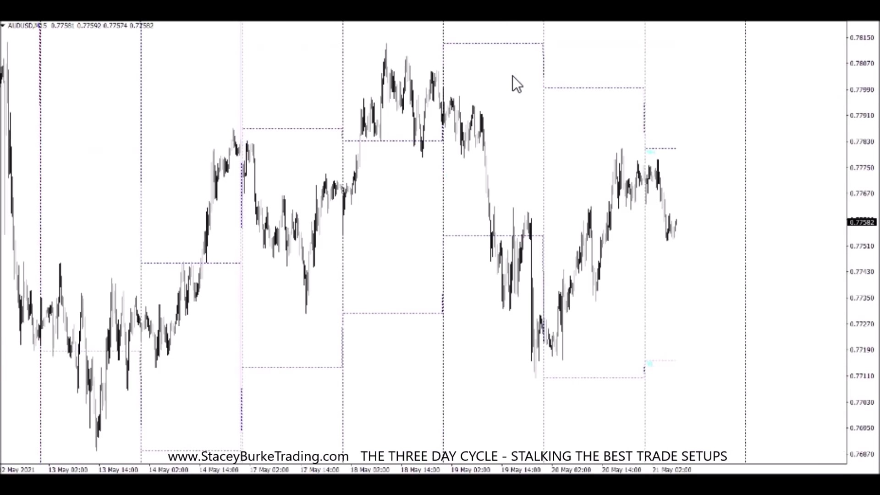
{"action": "scroll", "coordinate": [454, 104], "scroll_direction": "up", "scroll_amount": 1}
{"action": "scroll", "coordinate": [454, 104], "scroll_direction": "left", "scroll_amount": 1}
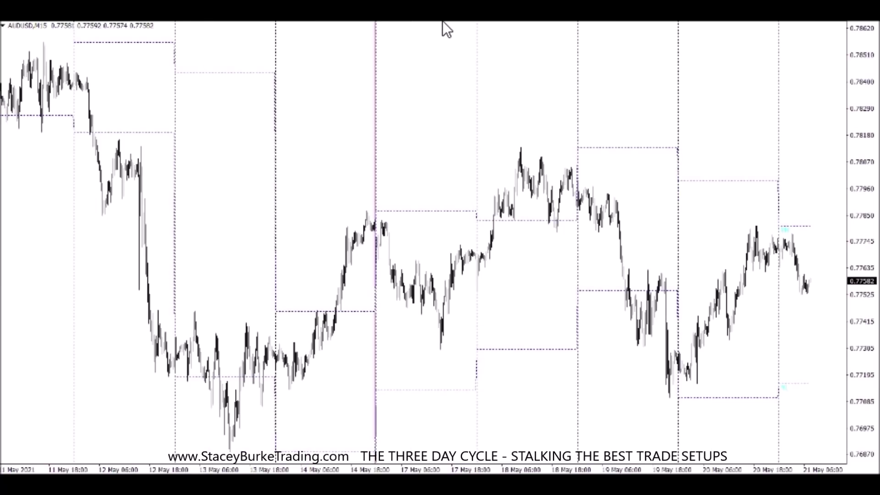
- Draw horizontal lines at the 11 May high and 13 May low, about 0.7690, and move the upper one to the 10 May high, about 0.7890
{"action": "left_click", "coordinate": [62, 43]}
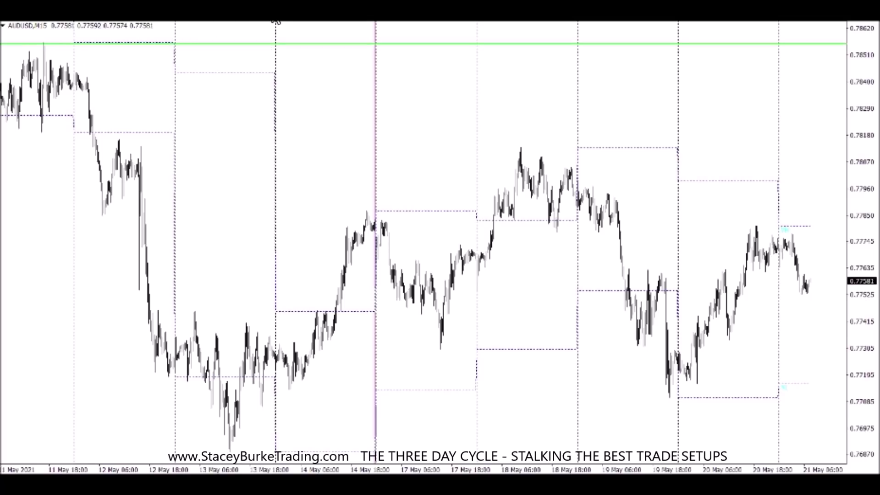
{"action": "left_click", "coordinate": [238, 448]}
{"action": "scroll", "coordinate": [240, 426], "scroll_direction": "left", "scroll_amount": 4}
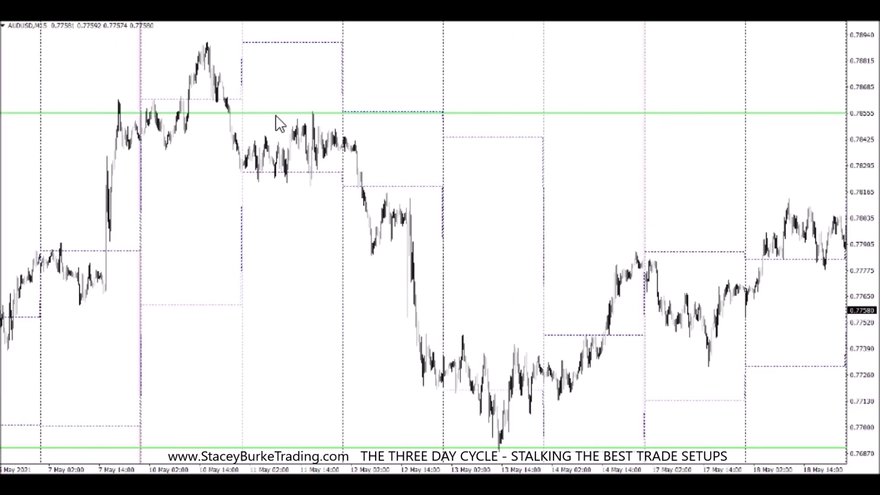
{"action": "left_click_drag", "start_coordinate": [276, 115], "coordinate": [314, 42]}
- Draw a descending trendline over the swing highs from about 0.7746 on 13 May to about 0.7734 on 14 May
{"action": "scroll", "coordinate": [349, 206], "scroll_direction": "right", "scroll_amount": 6}
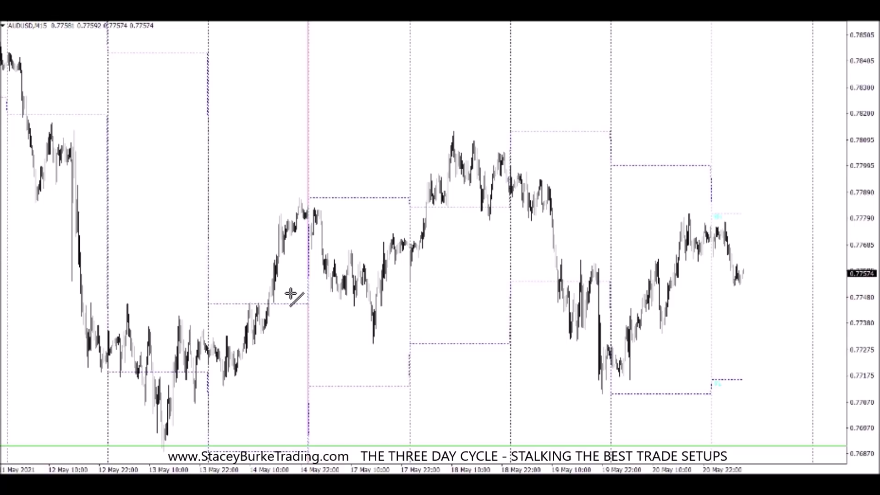
{"action": "left_click", "coordinate": [468, 16]}
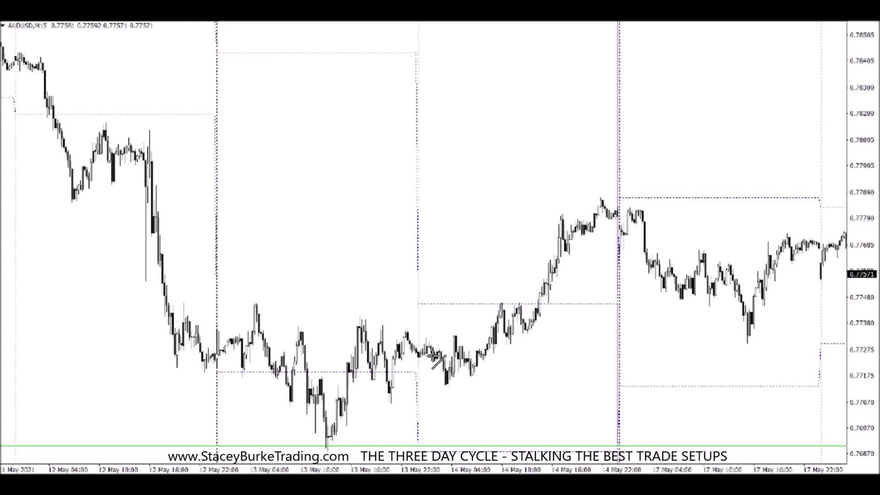
{"action": "mouse_move", "coordinate": [247, 301]}
{"action": "left_mouse_down"}
{"action": "mouse_move", "coordinate": [481, 335]}
{"action": "mouse_move", "coordinate": [555, 334]}
{"action": "left_mouse_up"}
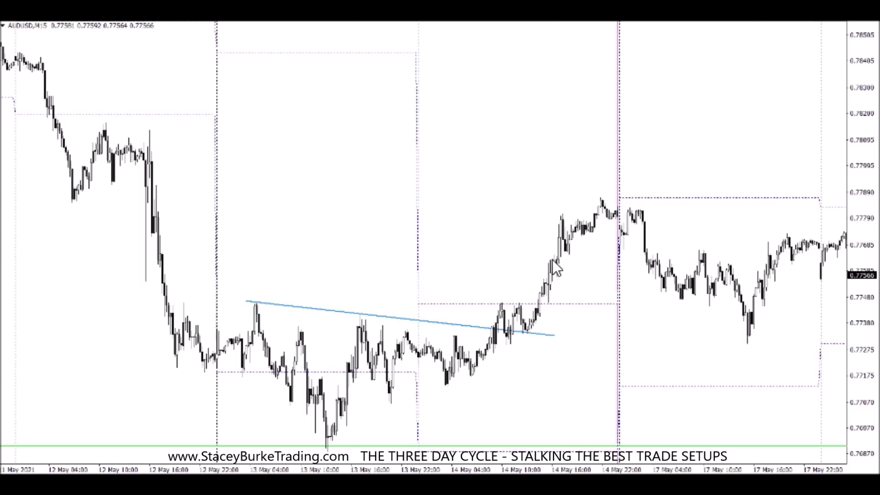
- Draw a horizontal segment from the 17 May low, about 0.7731, to the afternoon of 19 May
{"action": "scroll", "coordinate": [552, 260], "scroll_direction": "down", "scroll_amount": 3}
{"action": "scroll", "coordinate": [458, 211], "scroll_direction": "down", "scroll_amount": 5}
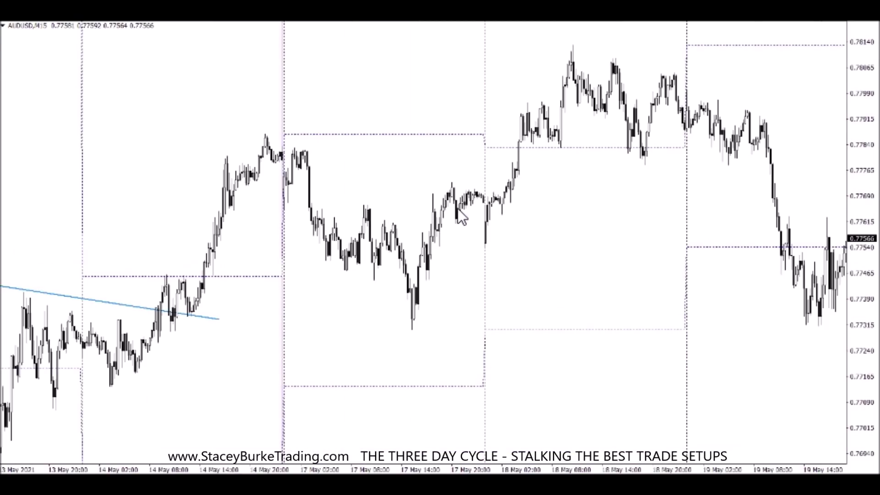
{"action": "left_click", "coordinate": [289, 13]}
{"action": "left_click_drag", "start_coordinate": [412, 329], "coordinate": [845, 335]}
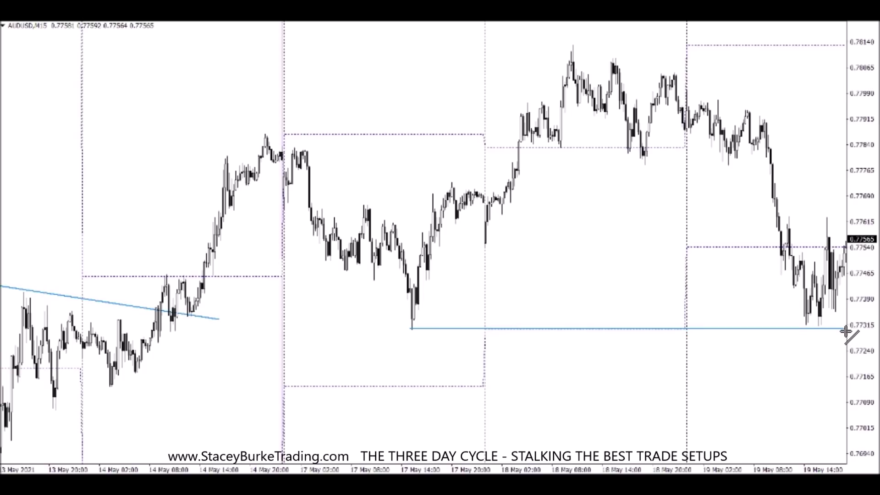
- Draw a horizontal segment from the 18 May high, about 0.7814, into 20 May
{"action": "scroll", "coordinate": [822, 325], "scroll_direction": "down", "scroll_amount": 10}
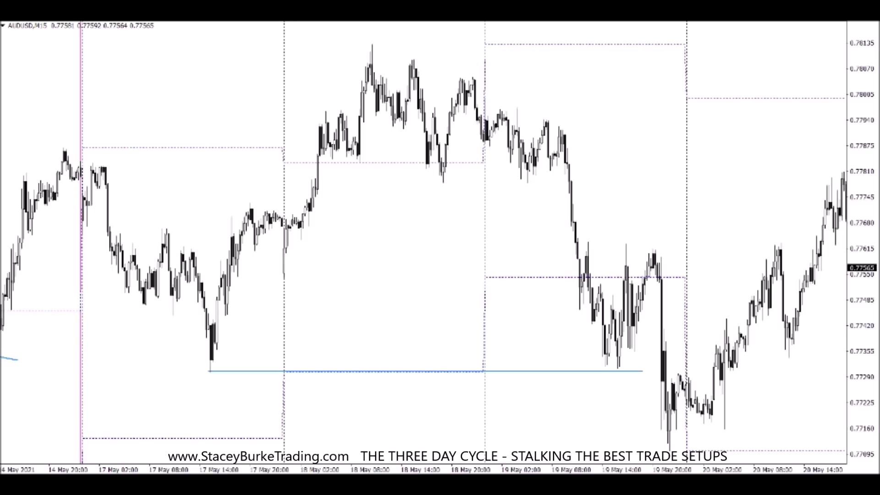
{"action": "mouse_move", "coordinate": [362, 44]}
{"action": "left_mouse_down"}
{"action": "mouse_move", "coordinate": [474, 34]}
{"action": "mouse_move", "coordinate": [788, 53]}
{"action": "mouse_move", "coordinate": [828, 43]}
{"action": "mouse_move", "coordinate": [840, 53]}
{"action": "mouse_move", "coordinate": [831, 43]}
{"action": "left_mouse_up"}
{"action": "scroll", "coordinate": [767, 102], "scroll_direction": "down", "scroll_amount": 5}
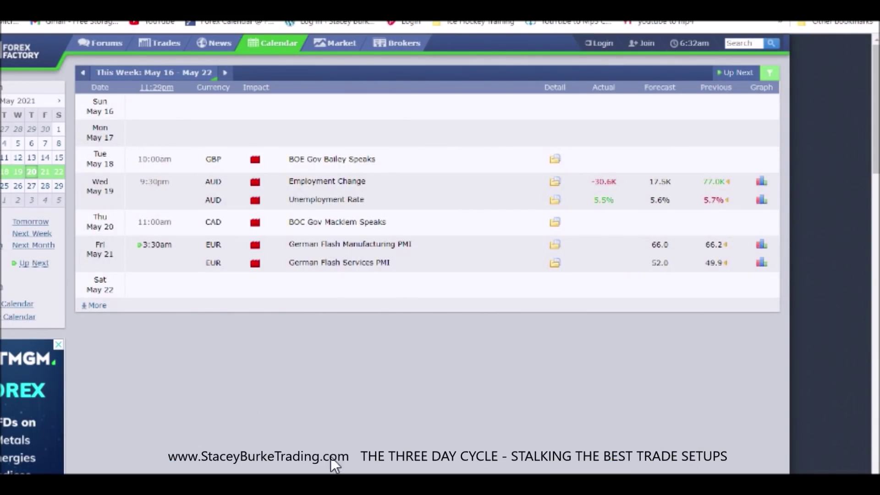
- Switch from the economic calendar back to the AUDUSD chart, and extend the 17 May low segment into early 20 May
{"action": "left_click", "coordinate": [316, 485]}
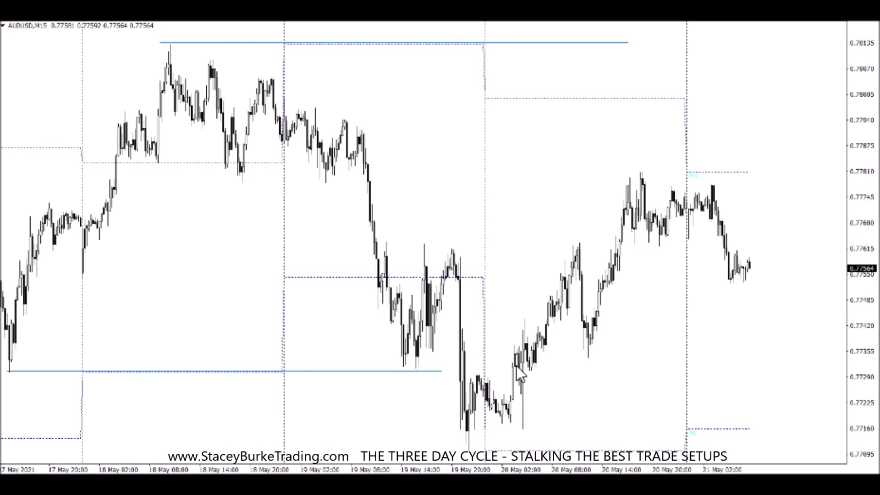
{"action": "double_click", "coordinate": [441, 371]}
{"action": "left_click_drag", "start_coordinate": [441, 373], "coordinate": [552, 372]}
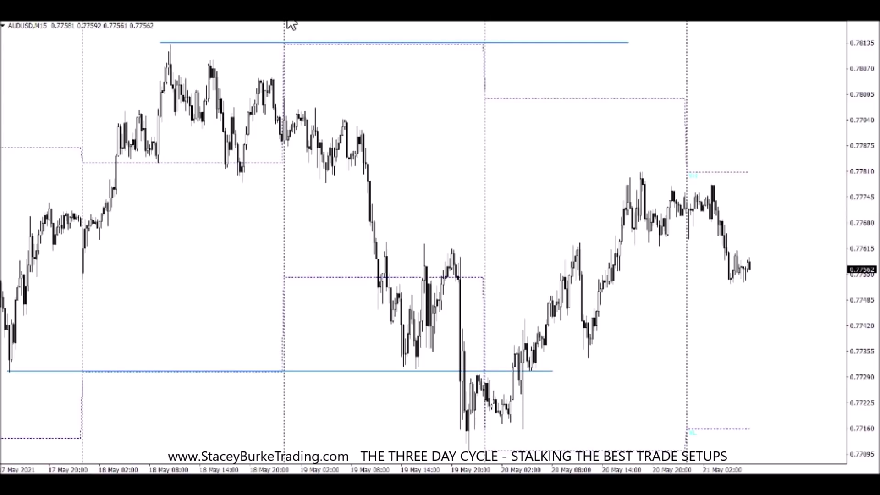
- Draw a short horizontal segment early on 20 May at about 0.7725, and inspect the candles around it
{"action": "left_click_drag", "start_coordinate": [500, 394], "coordinate": [536, 394]}
{"action": "left_click", "coordinate": [480, 14]}
{"action": "scroll", "coordinate": [539, 254], "scroll_direction": "down", "scroll_amount": 7}
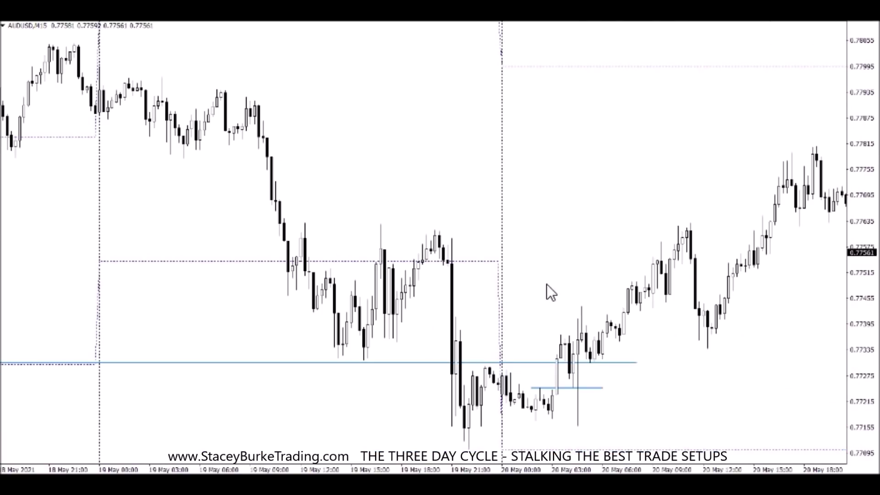
{"action": "scroll", "coordinate": [501, 116], "scroll_direction": "right", "scroll_amount": 5}
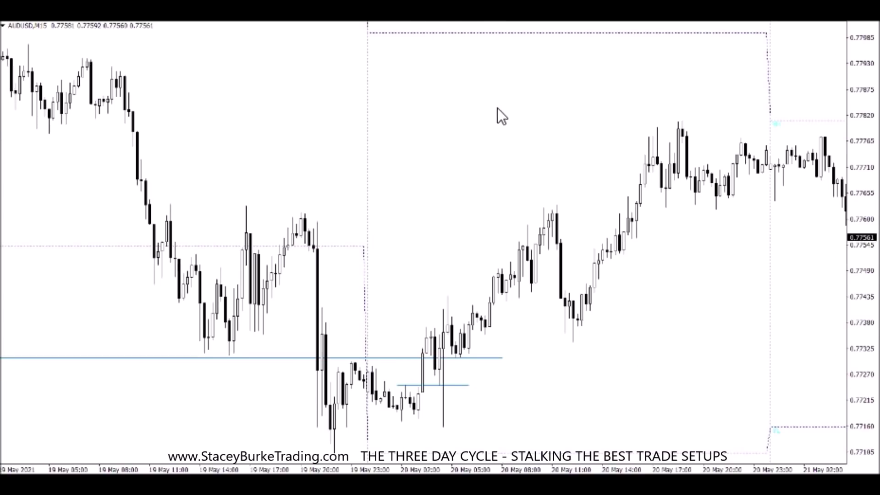
- Draw a horizontal segment from the 19 May rebound high, about 0.7763, into the afternoon of 20 May
{"action": "scroll", "coordinate": [466, 32], "scroll_direction": "down", "scroll_amount": 2}
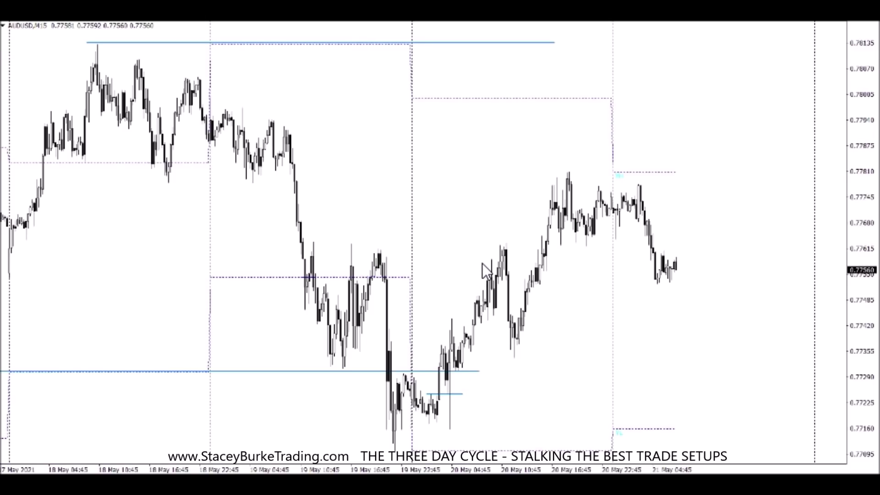
{"action": "left_click", "coordinate": [288, 13]}
{"action": "left_click_drag", "start_coordinate": [314, 241], "coordinate": [541, 242]}
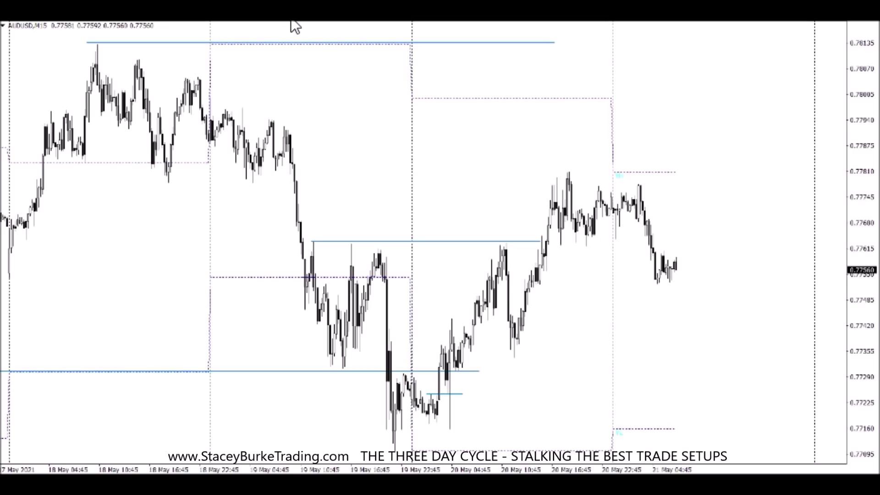
- Draw a horizontal segment from the 20 May high, about 0.7781, into 21 May, and a thin rectangle at about 0.7728–0.7732 from early 20 May through 21 May
{"action": "mouse_move", "coordinate": [552, 173]}
{"action": "left_mouse_down"}
{"action": "mouse_move", "coordinate": [785, 177]}
{"action": "mouse_move", "coordinate": [731, 172]}
{"action": "left_mouse_up"}
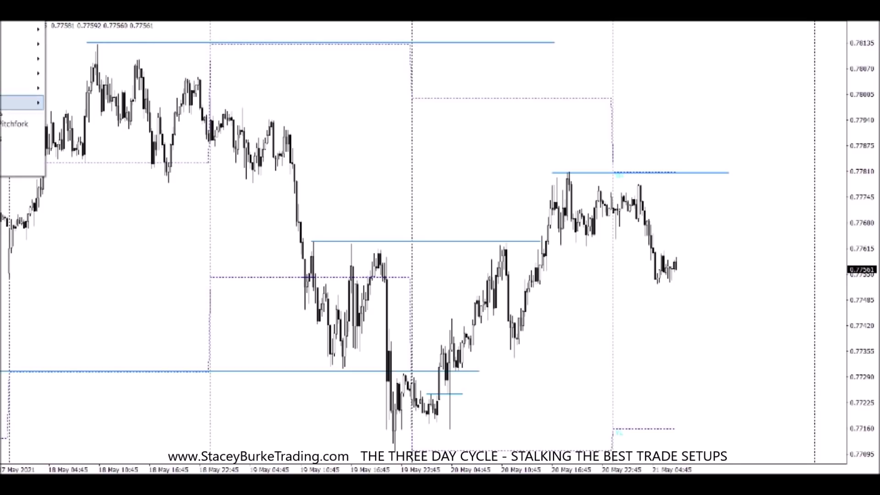
{"action": "mouse_move", "coordinate": [9, 83]}
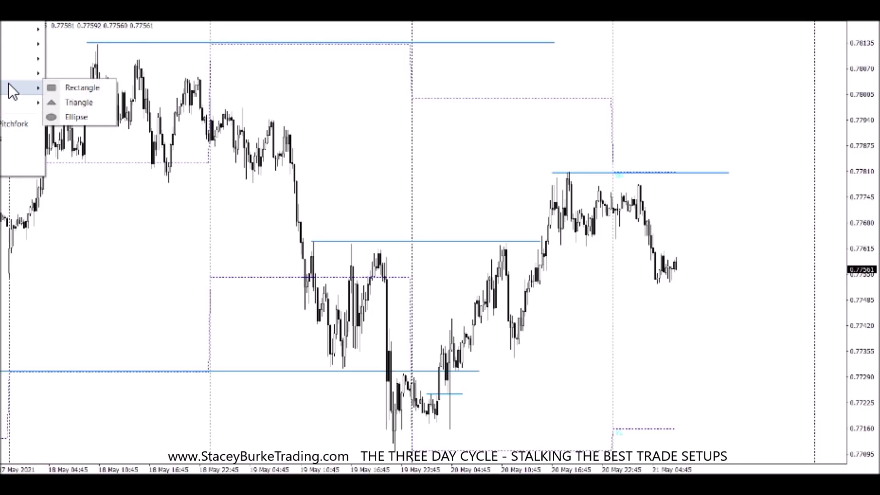
{"action": "left_click", "coordinate": [65, 88]}
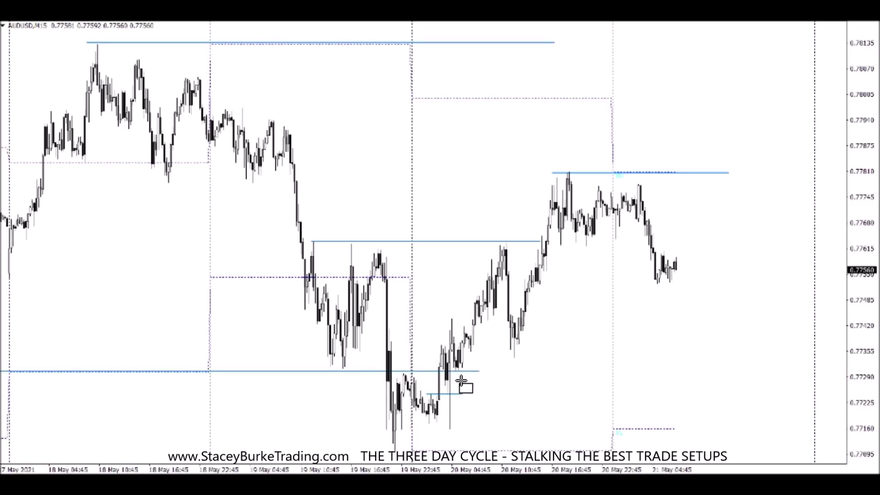
{"action": "left_click_drag", "start_coordinate": [454, 366], "coordinate": [815, 380]}
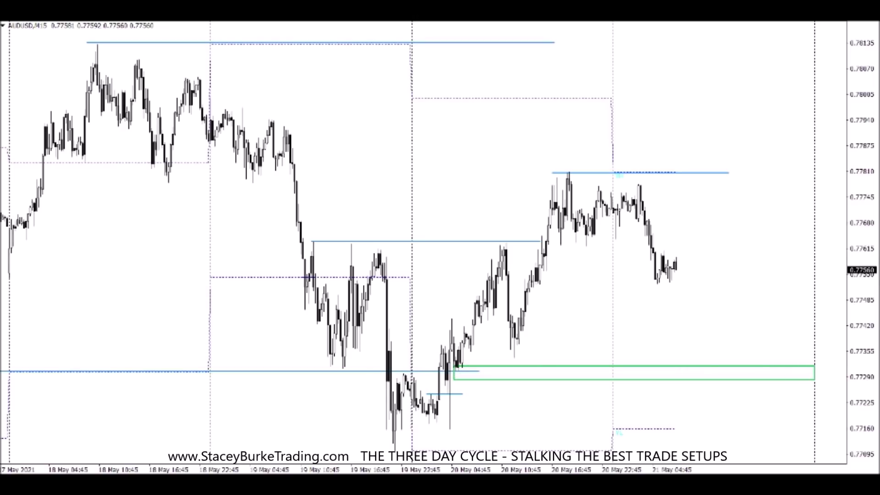
- Draw a thin rectangle around the 18 May high level, about 0.7811–0.7814, extending from 19 May to the end of 21 May
{"action": "left_click", "coordinate": [1, 22]}
{"action": "mouse_move", "coordinate": [19, 88]}
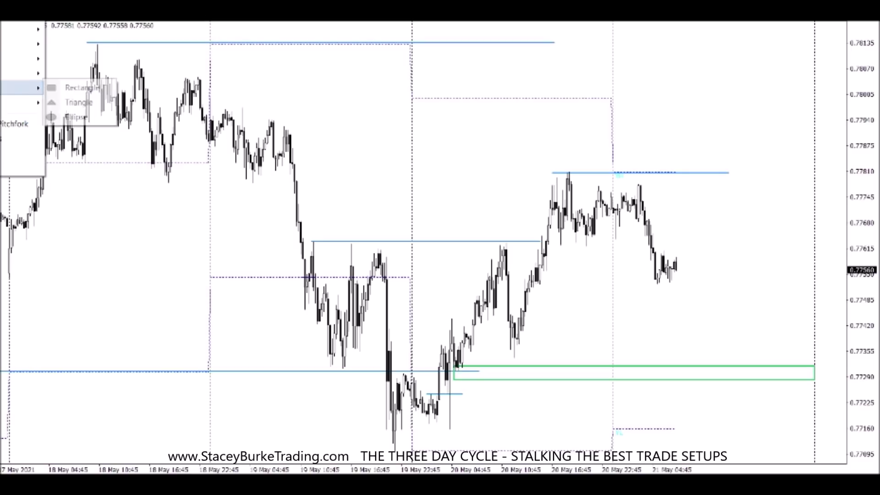
{"action": "left_click", "coordinate": [51, 87]}
{"action": "left_click_drag", "start_coordinate": [322, 40], "coordinate": [733, 83]}
{"action": "left_click_drag", "start_coordinate": [803, 62], "coordinate": [814, 50]}
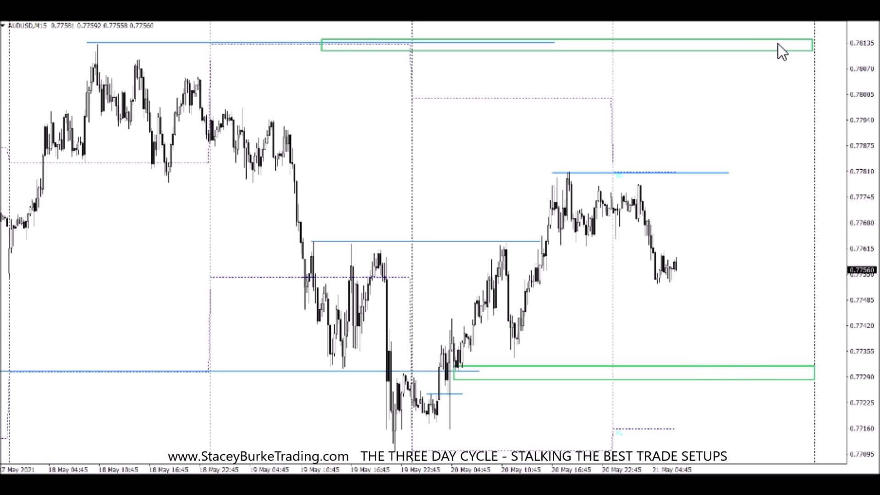
- Switch to the XAUUSD chart and draw a horizontal segment across the 17 May morning high at about 1855
{"action": "left_click", "coordinate": [408, 474]}
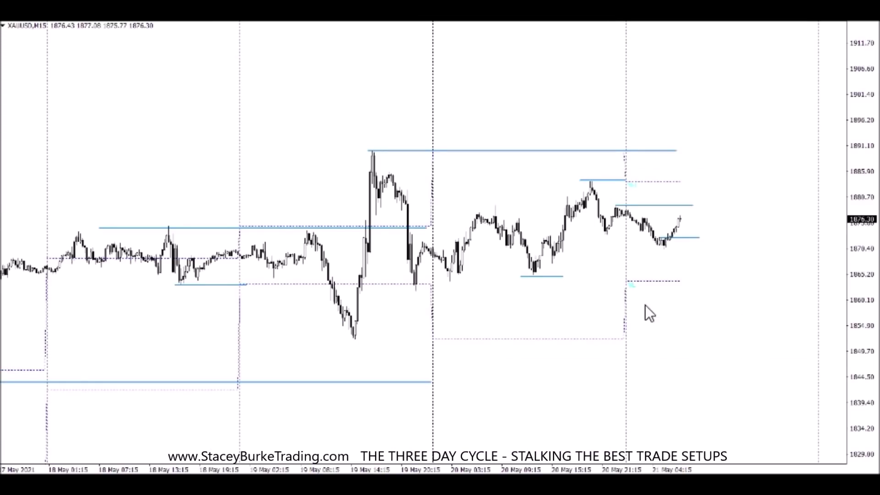
{"action": "left_click_drag", "start_coordinate": [874, 333], "coordinate": [872, 36]}
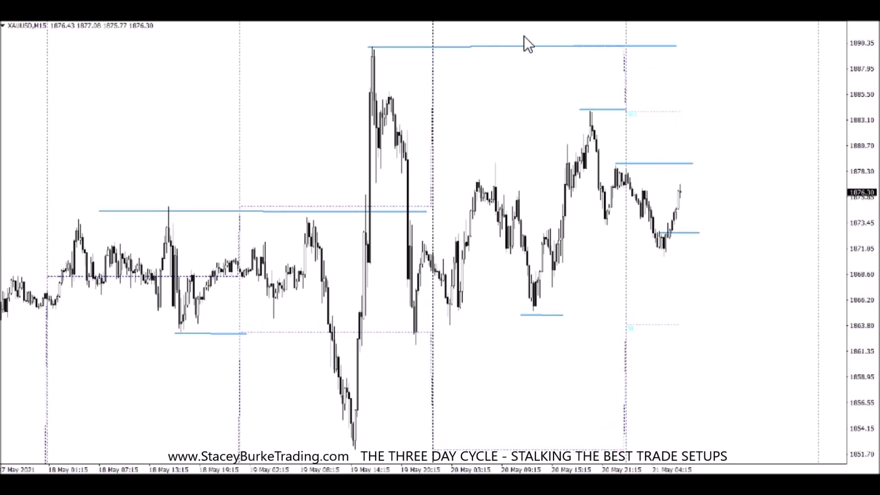
{"action": "left_click", "coordinate": [469, 15]}
{"action": "scroll", "coordinate": [502, 113], "scroll_direction": "down", "scroll_amount": 4}
{"action": "scroll", "coordinate": [502, 114], "scroll_direction": "left", "scroll_amount": 15}
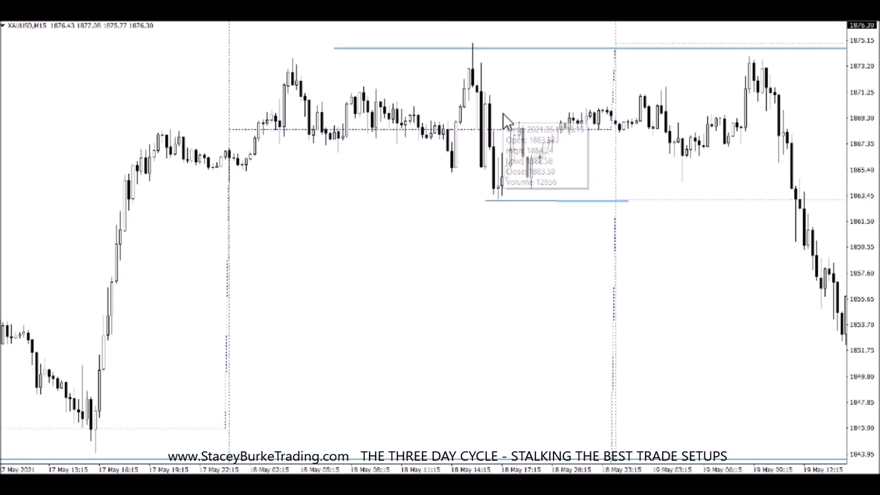
{"action": "left_click", "coordinate": [297, 20]}
{"action": "left_click_drag", "start_coordinate": [168, 245], "coordinate": [389, 246]}
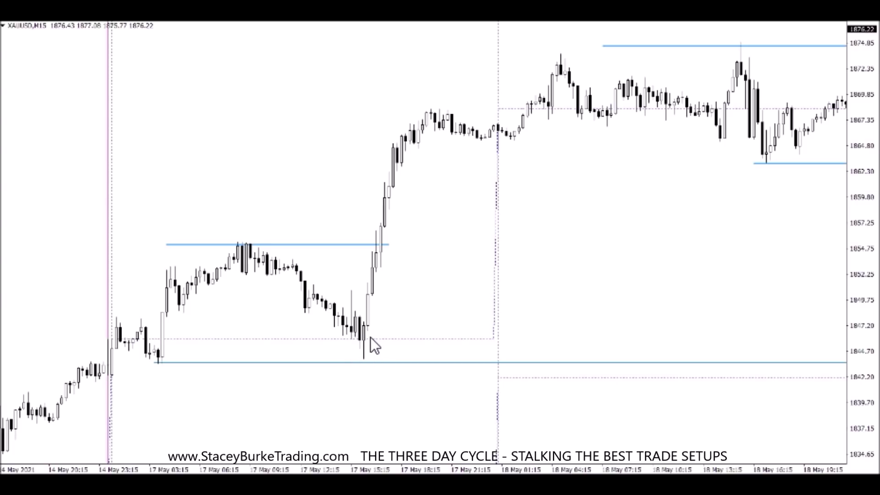
- Draw horizontal segments on 18 May along the early low at about 1865 and the early high at about 1874
{"action": "scroll", "coordinate": [481, 172], "scroll_direction": "down", "scroll_amount": 6}
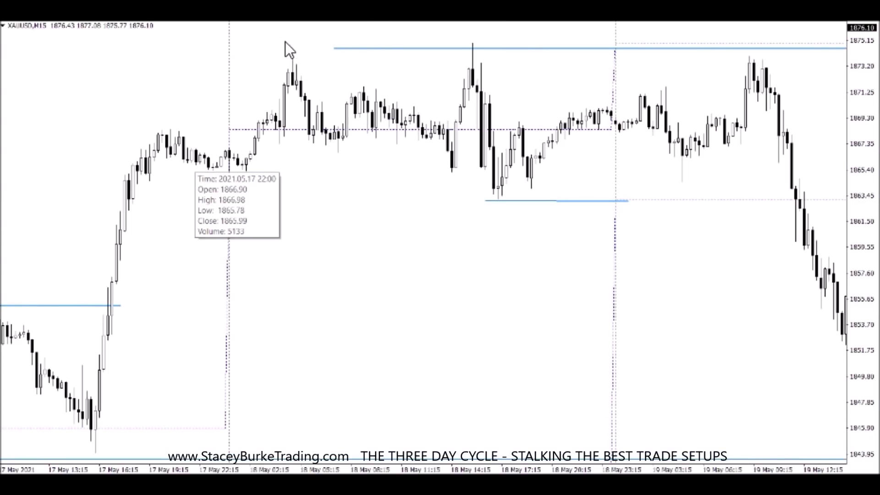
{"action": "left_click", "coordinate": [281, 18]}
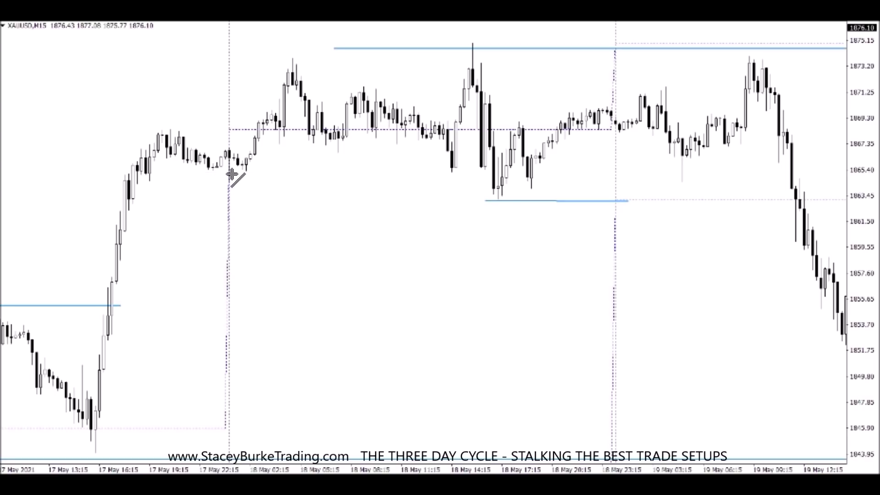
{"action": "left_click_drag", "start_coordinate": [232, 173], "coordinate": [459, 176]}
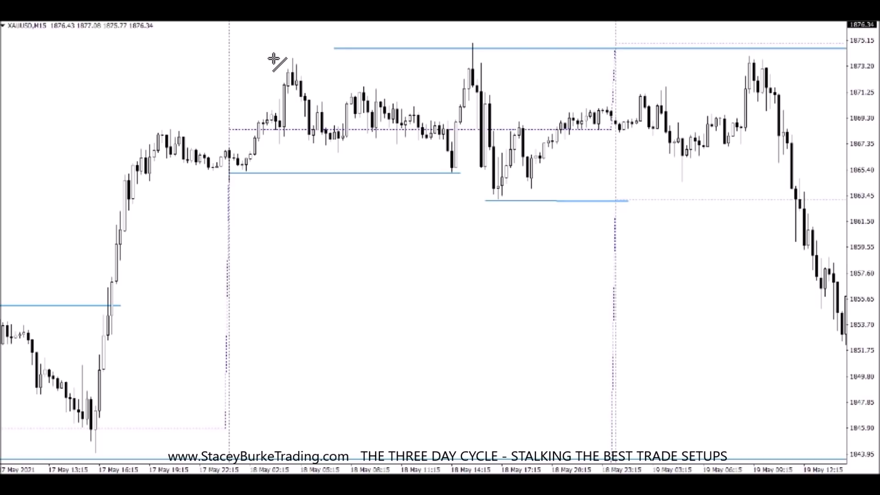
{"action": "left_click_drag", "start_coordinate": [271, 58], "coordinate": [485, 59]}
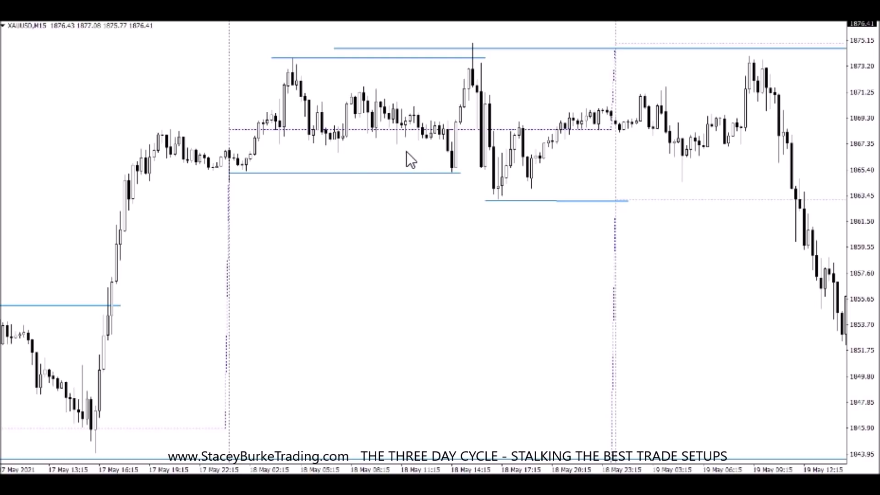
- Examine the XAUUSD price action from 17 to 20 May around the marked highs and lows
{"action": "scroll", "coordinate": [409, 158], "scroll_direction": "up", "scroll_amount": 8}
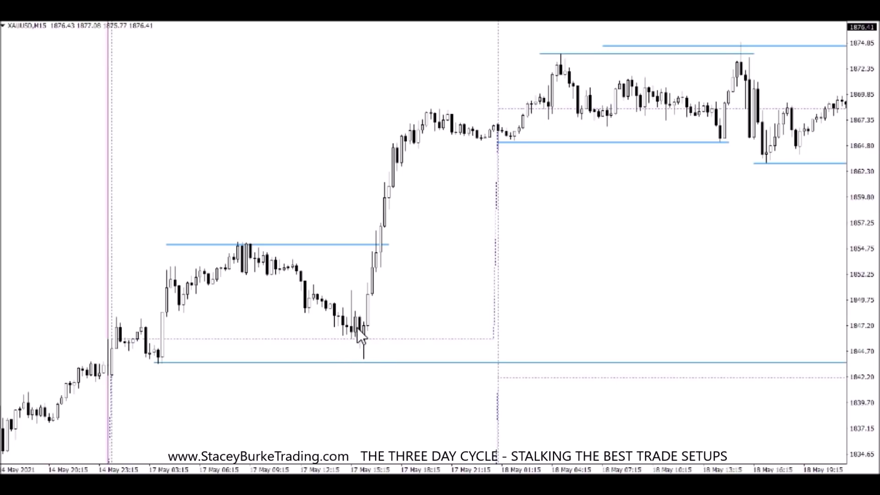
{"action": "scroll", "coordinate": [409, 359], "scroll_direction": "down", "scroll_amount": 10}
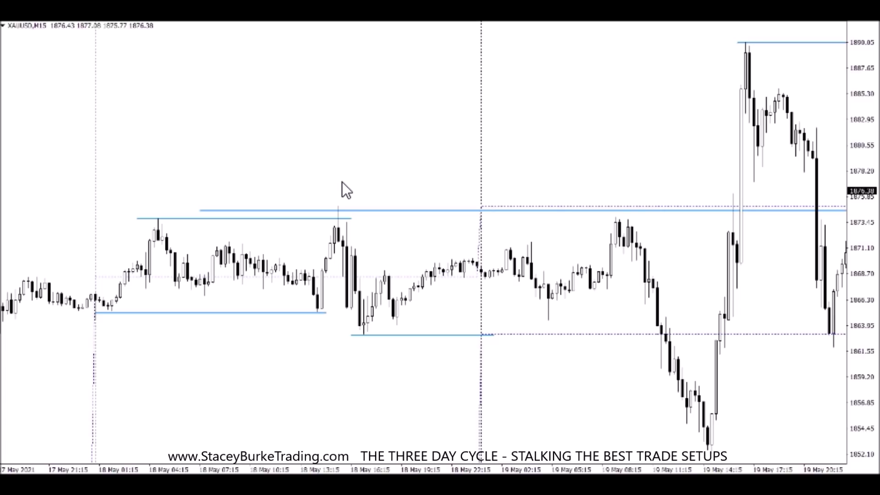
{"action": "left_click_drag", "start_coordinate": [188, 202], "coordinate": [348, 256]}
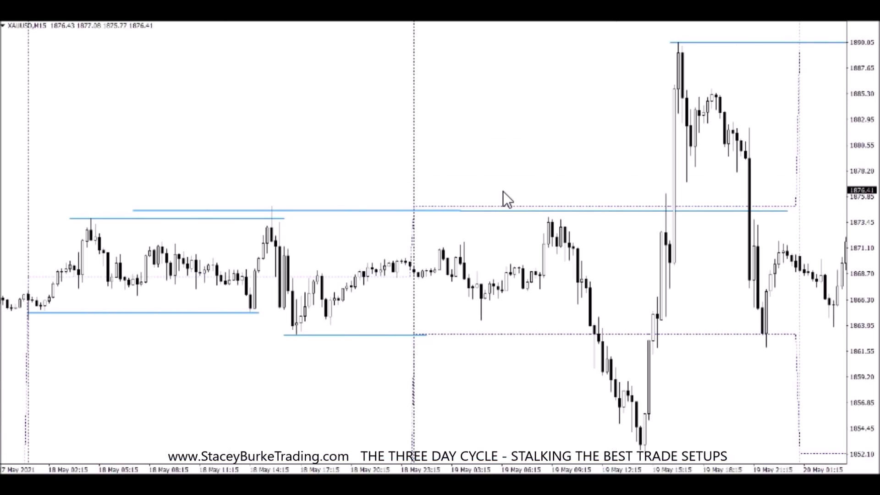
{"action": "scroll", "coordinate": [565, 235], "scroll_direction": "down", "scroll_amount": 5}
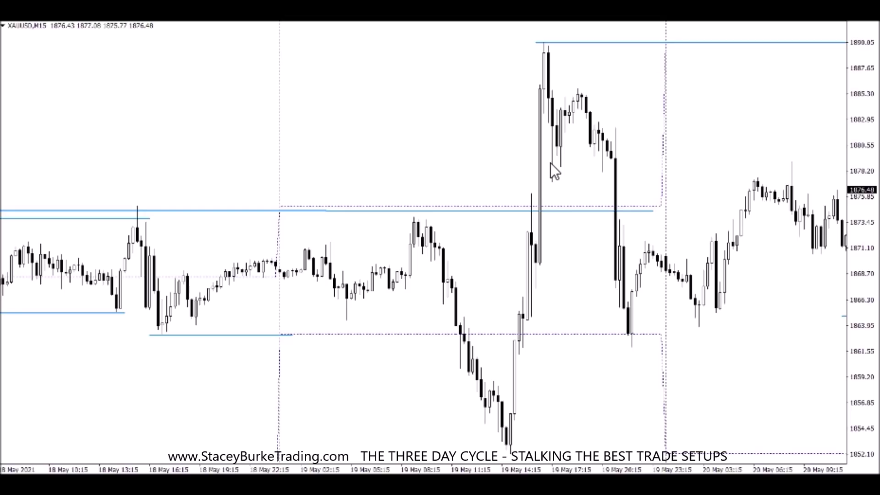
{"action": "scroll", "coordinate": [548, 172], "scroll_direction": "down", "scroll_amount": 5}
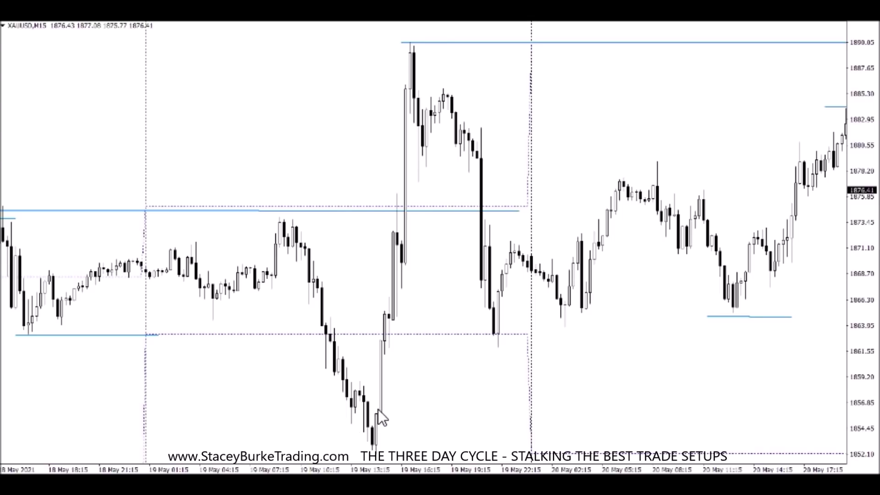
{"action": "scroll", "coordinate": [386, 433], "scroll_direction": "down", "scroll_amount": 5}
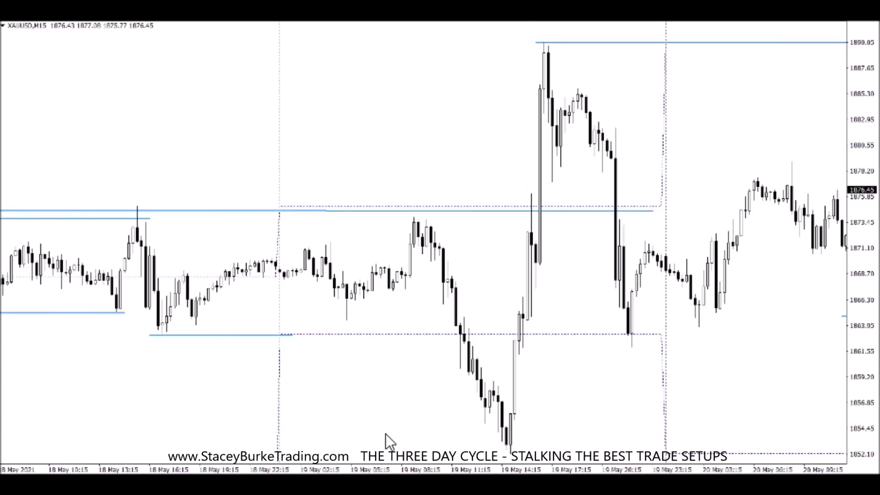
{"action": "scroll", "coordinate": [509, 418], "scroll_direction": "up", "scroll_amount": 5}
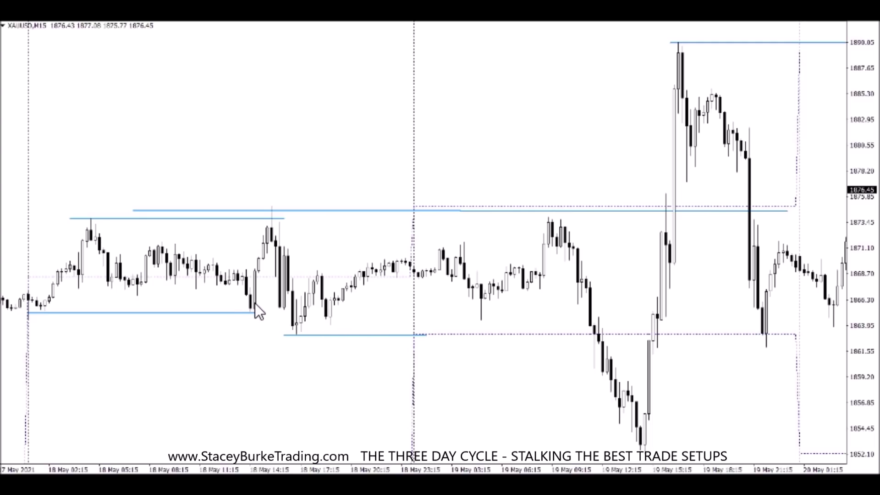
{"action": "scroll", "coordinate": [243, 312], "scroll_direction": "up", "scroll_amount": 7}
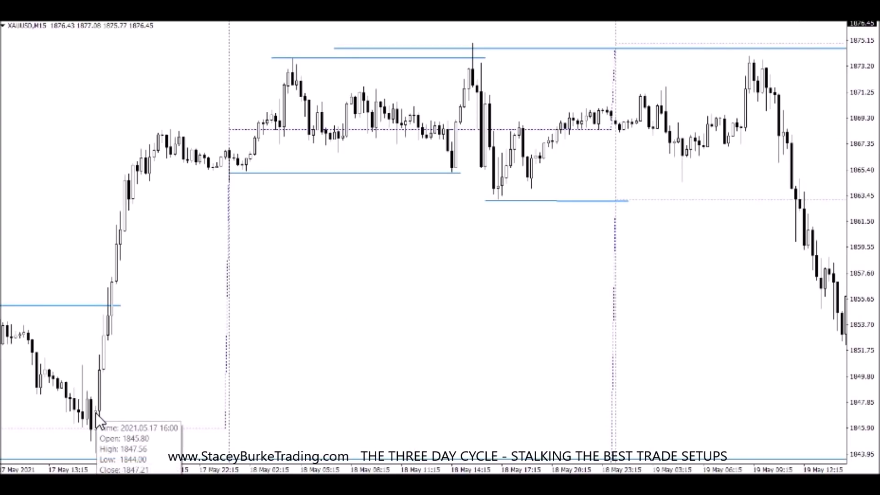
- Draw a horizontal segment from the 20 May morning high, about 1879, and a short one above the midday low at about 1869
{"action": "scroll", "coordinate": [183, 402], "scroll_direction": "down", "scroll_amount": 15}
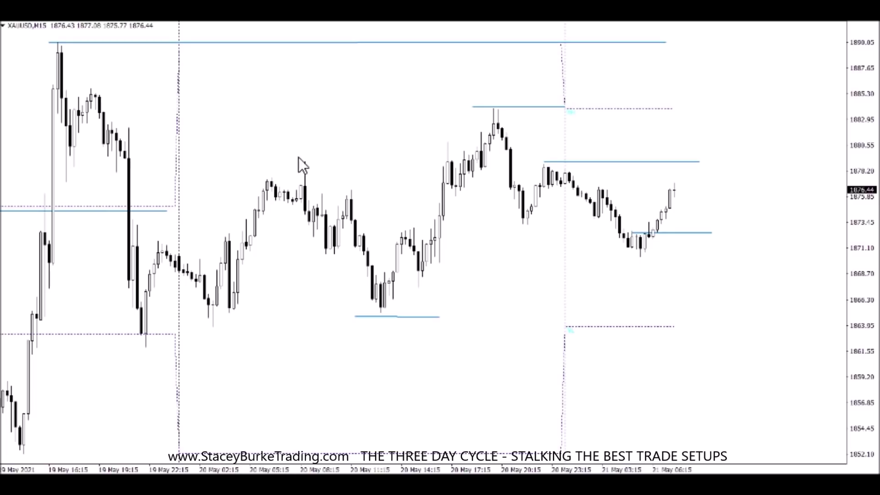
{"action": "left_click_drag", "start_coordinate": [284, 160], "coordinate": [456, 160]}
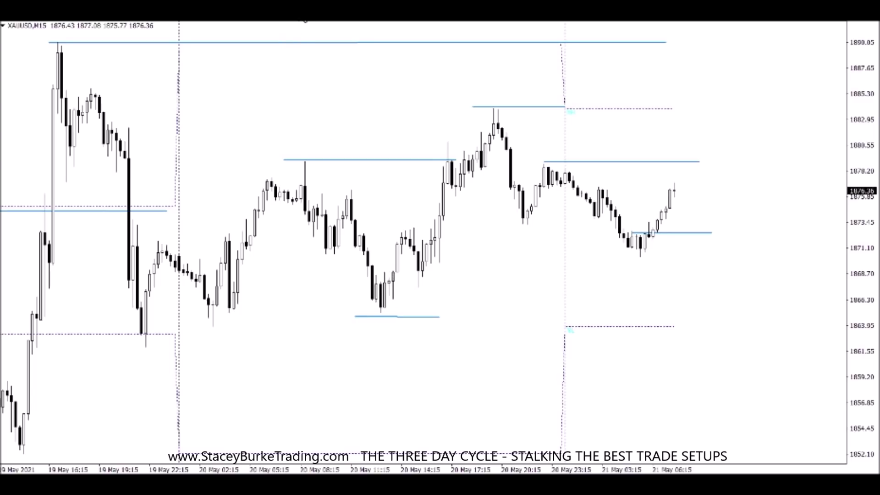
{"action": "left_click", "coordinate": [297, 15]}
{"action": "left_click_drag", "start_coordinate": [378, 270], "coordinate": [436, 273]}
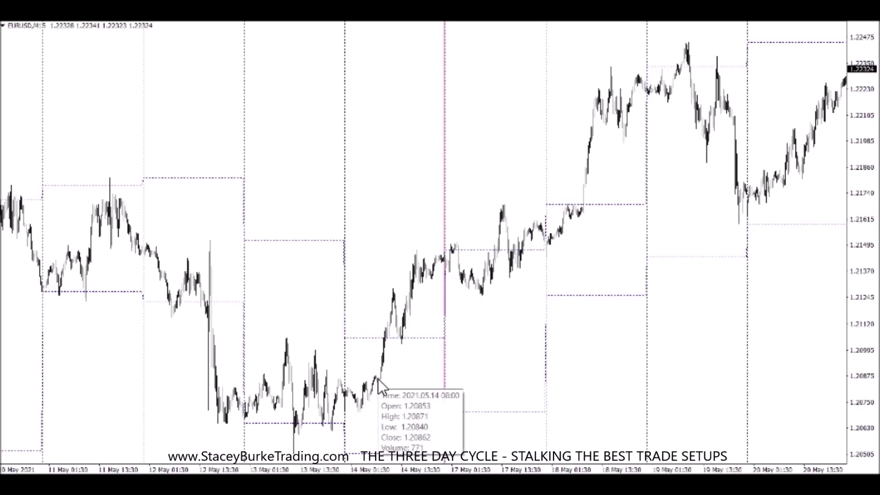
- Switch to the EURUSD chart and draw a long horizontal segment above the 11 May high at about 1.2182, reaching into 18 May
{"action": "scroll", "coordinate": [378, 379], "scroll_direction": "up", "scroll_amount": 3}
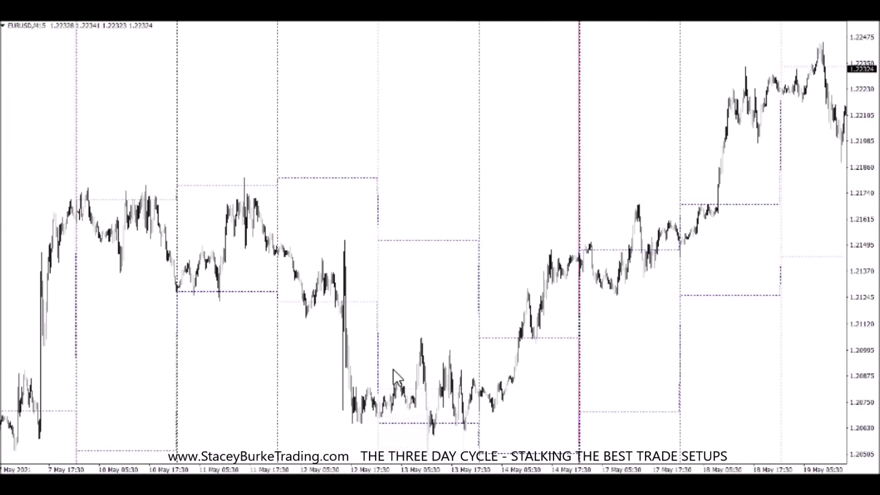
{"action": "left_click", "coordinate": [282, 18]}
{"action": "mouse_move", "coordinate": [128, 178]}
{"action": "left_mouse_down"}
{"action": "mouse_move", "coordinate": [614, 151]}
{"action": "mouse_move", "coordinate": [715, 178]}
{"action": "left_mouse_up"}
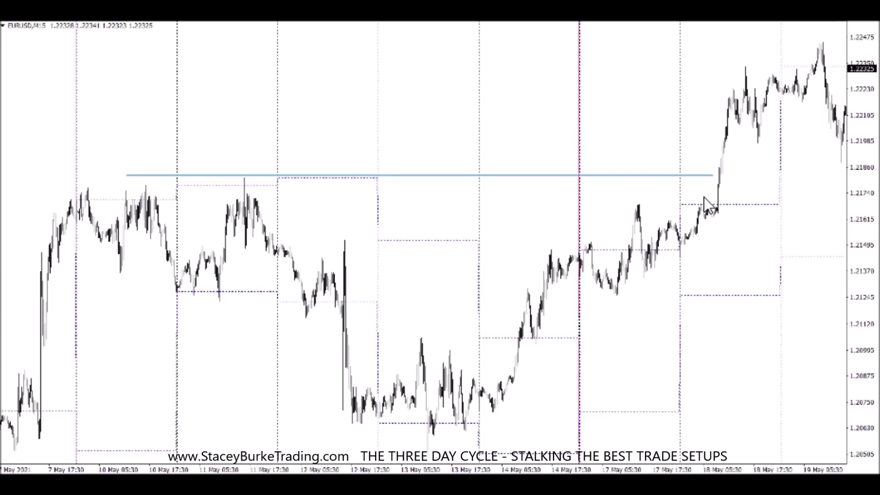
- Draw horizontal segments from the 13 May high, about 1.2106, and the 13 May low, about 1.2051, into 14 May
{"action": "left_click", "coordinate": [295, 22]}
{"action": "left_click_drag", "start_coordinate": [406, 338], "coordinate": [549, 338]}
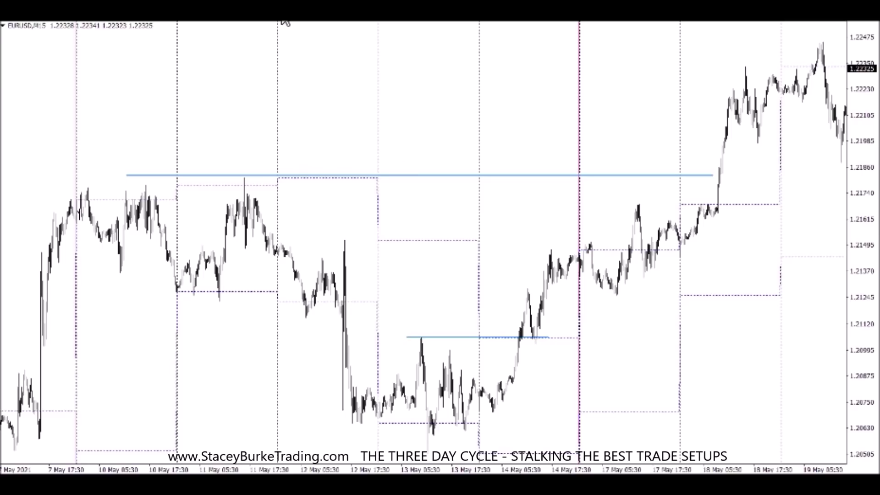
{"action": "left_click_drag", "start_coordinate": [426, 453], "coordinate": [535, 453]}
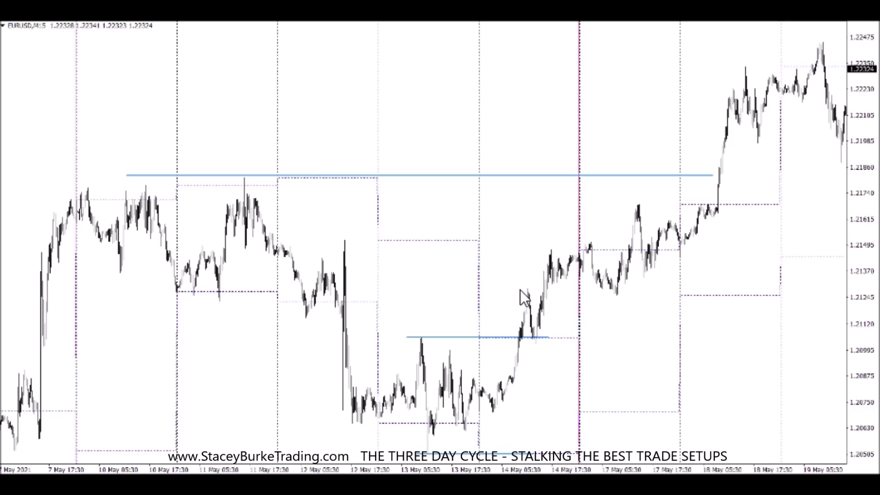
- Draw horizontal segments along the 17 May low at about 1.2126 and the 17 May high at about 1.2168
{"action": "scroll", "coordinate": [502, 269], "scroll_direction": "down", "scroll_amount": 4}
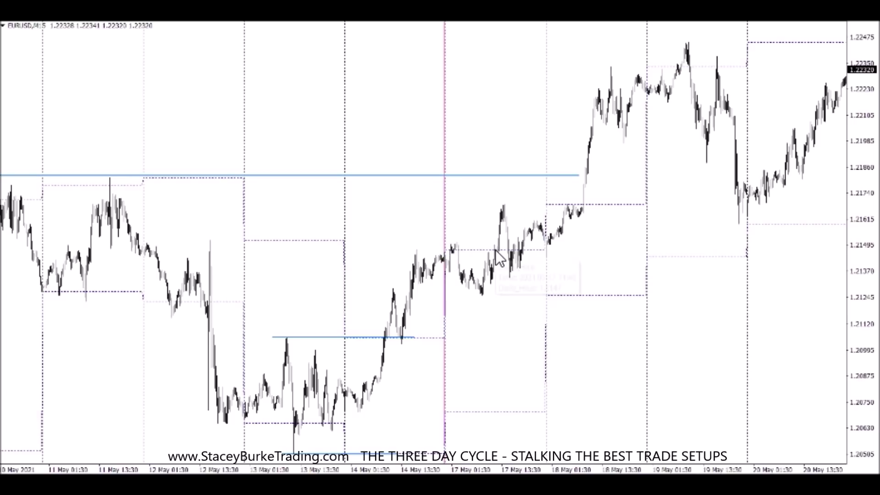
{"action": "mouse_move", "coordinate": [496, 250]}
{"action": "left_click", "coordinate": [283, 19]}
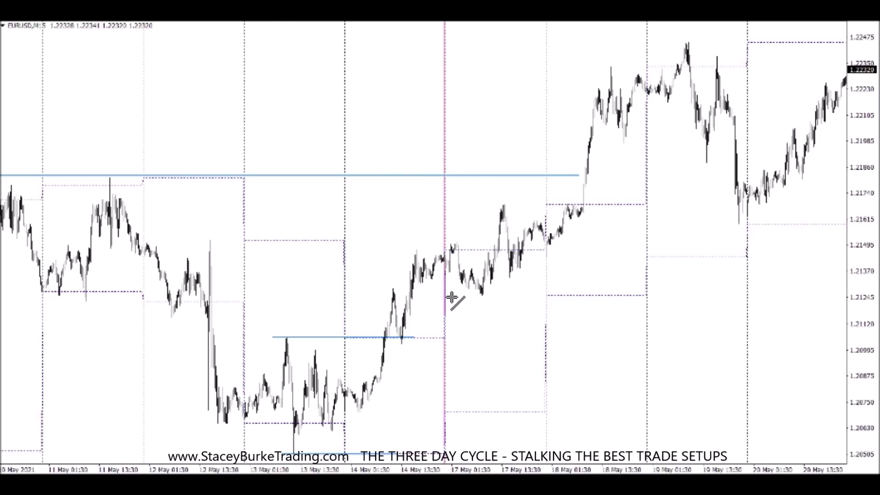
{"action": "left_click_drag", "start_coordinate": [451, 298], "coordinate": [549, 297]}
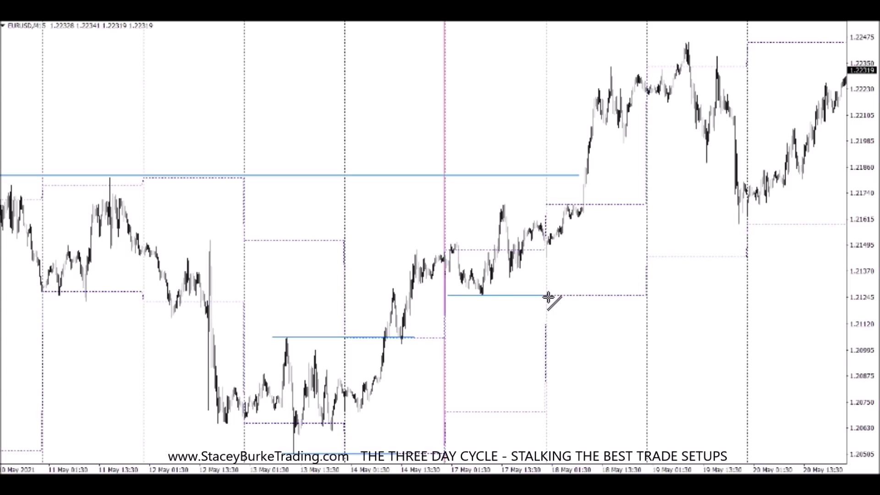
{"action": "left_click", "coordinate": [282, 19]}
{"action": "left_click_drag", "start_coordinate": [480, 205], "coordinate": [547, 205]}
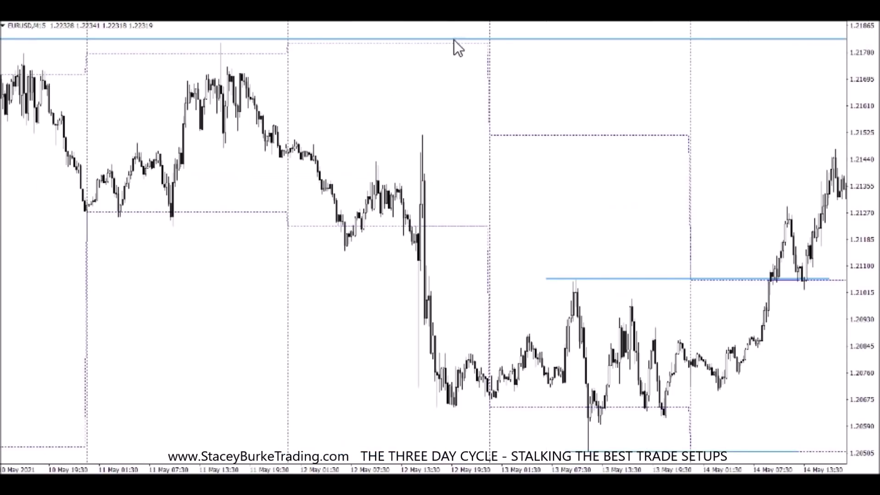
- Add a green horizontal line at about 1.2182, level with the long segment above the 11 May high
{"action": "scroll", "coordinate": [442, 134], "scroll_direction": "down", "scroll_amount": 12}
{"action": "scroll", "coordinate": [442, 134], "scroll_direction": "up", "scroll_amount": 3}
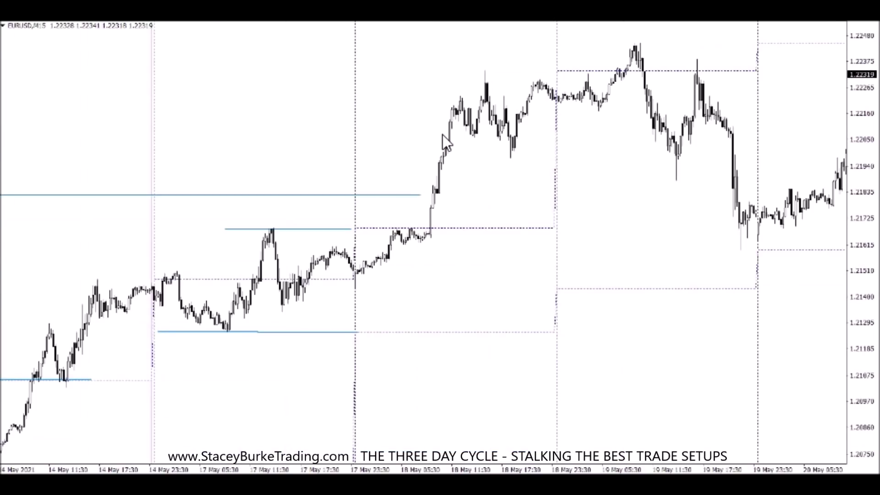
{"action": "scroll", "coordinate": [442, 134], "scroll_direction": "up", "scroll_amount": 10}
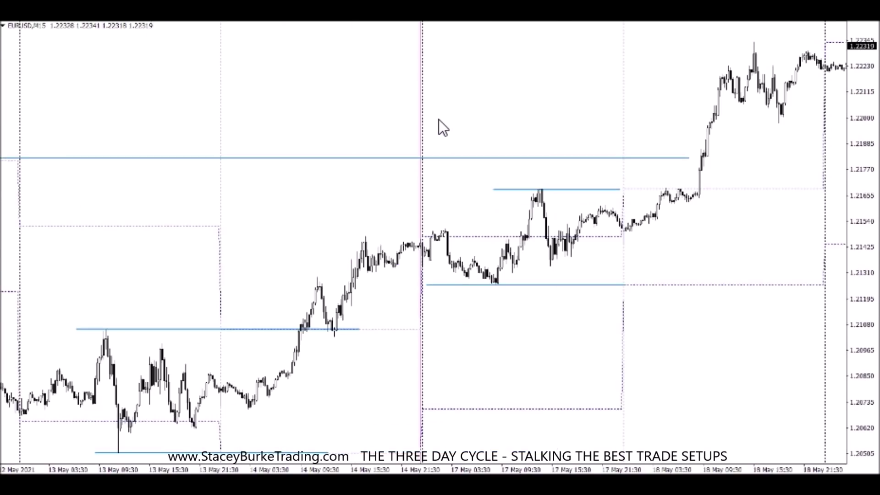
{"action": "scroll", "coordinate": [438, 120], "scroll_direction": "up", "scroll_amount": 10}
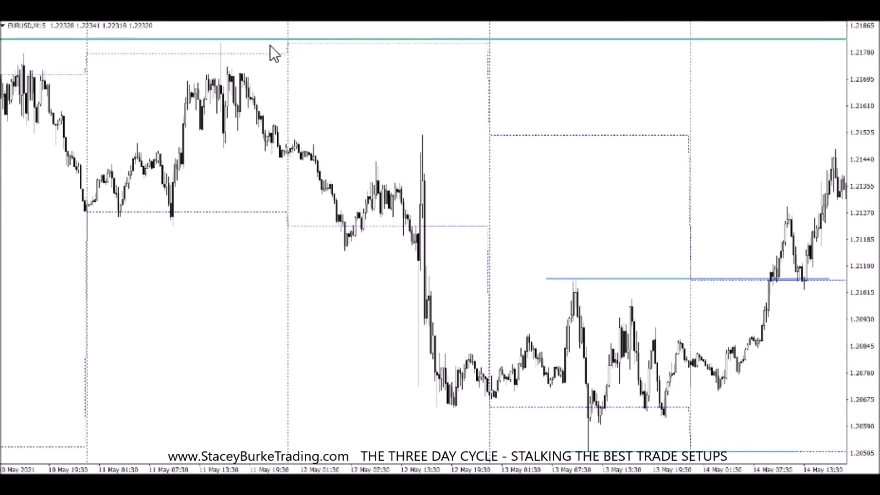
{"action": "scroll", "coordinate": [394, 199], "scroll_direction": "down", "scroll_amount": 8}
{"action": "scroll", "coordinate": [393, 207], "scroll_direction": "down", "scroll_amount": 4}
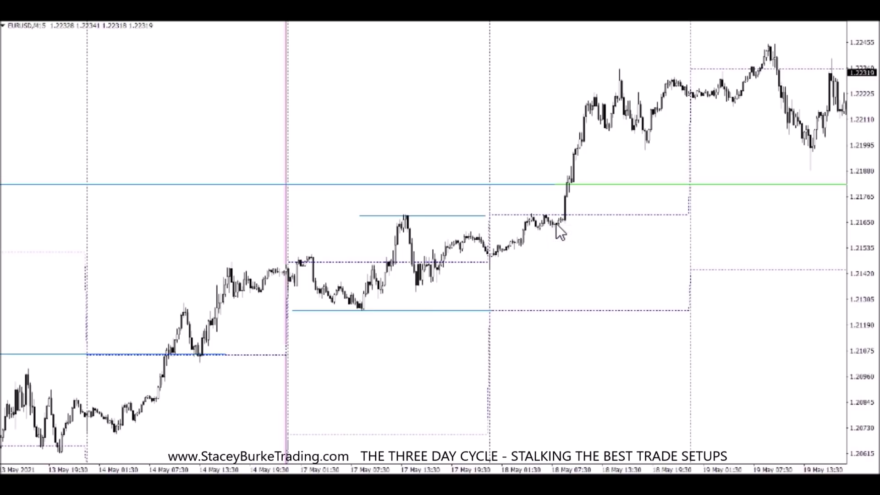
- Project Fibonacci levels from the 17 May range between about 1.2168 and 1.2126, and delete them again
{"action": "mouse_move", "coordinate": [564, 217]}
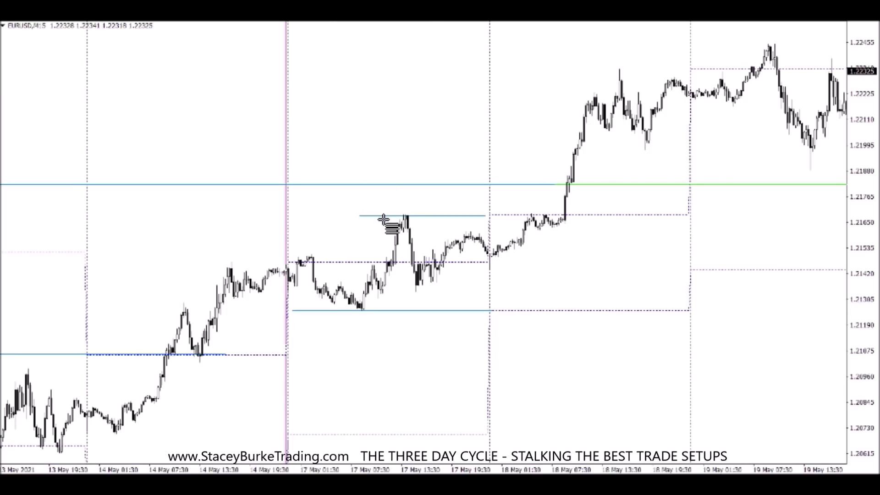
{"action": "left_click_drag", "start_coordinate": [385, 217], "coordinate": [340, 312]}
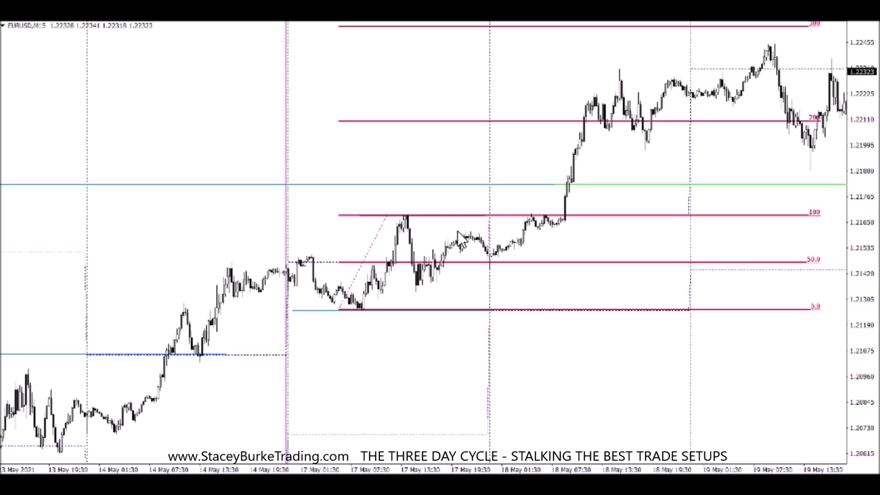
{"action": "scroll", "coordinate": [562, 158], "scroll_direction": "down", "scroll_amount": 3}
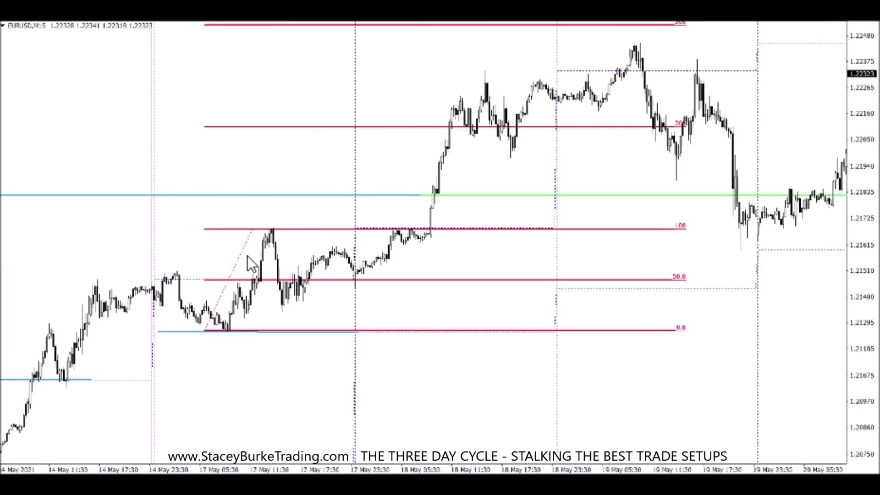
{"action": "key", "text": "Delete"}
- Draw a horizontal segment from the 18 May high, about 1.2234, to the end of 19 May
{"action": "scroll", "coordinate": [245, 256], "scroll_direction": "down", "scroll_amount": 5}
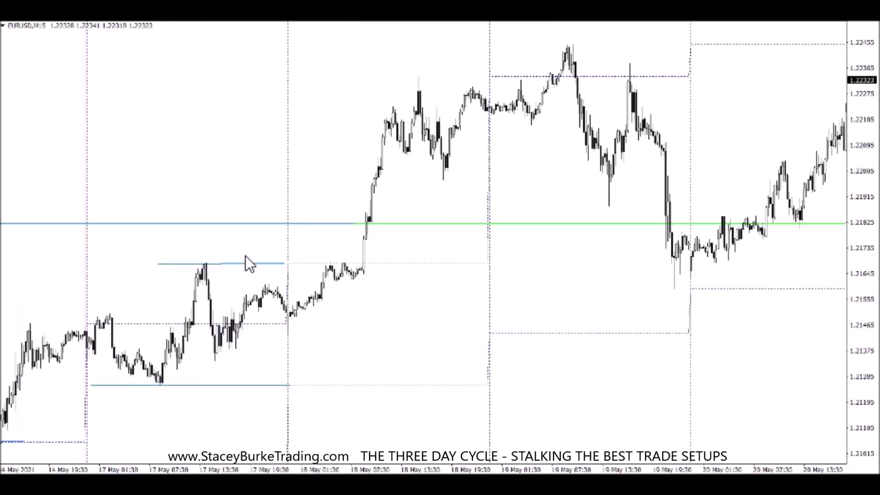
{"action": "left_click", "coordinate": [283, 18]}
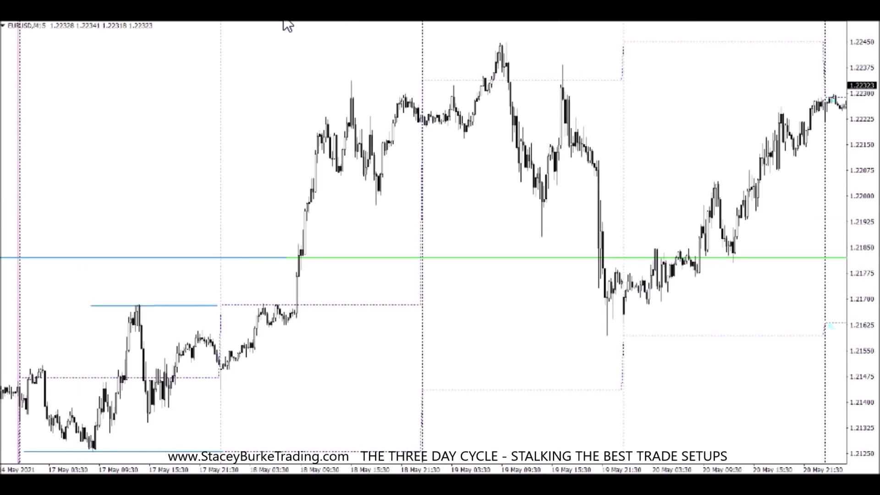
{"action": "left_click_drag", "start_coordinate": [344, 82], "coordinate": [628, 81]}
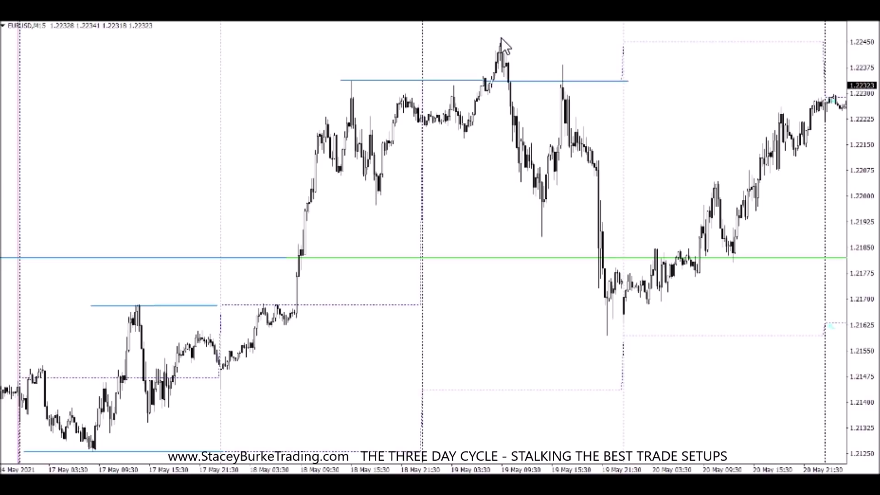
- Draw horizontal segments below the early 19 May low, about 1.2216, and from the 18 May afternoon low, about 1.2197, into 19 May
{"action": "left_click", "coordinate": [458, 20]}
{"action": "scroll", "coordinate": [508, 98], "scroll_direction": "down", "scroll_amount": 6}
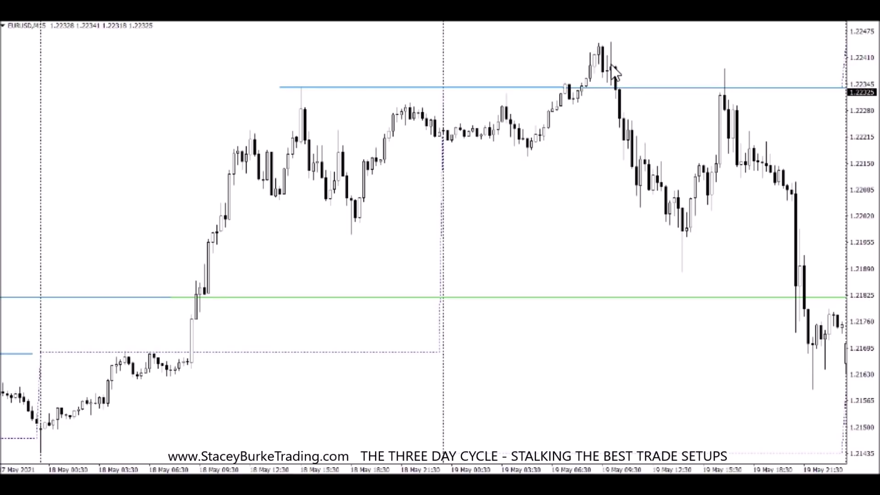
{"action": "left_click", "coordinate": [290, 19]}
{"action": "left_click_drag", "start_coordinate": [506, 158], "coordinate": [631, 159]}
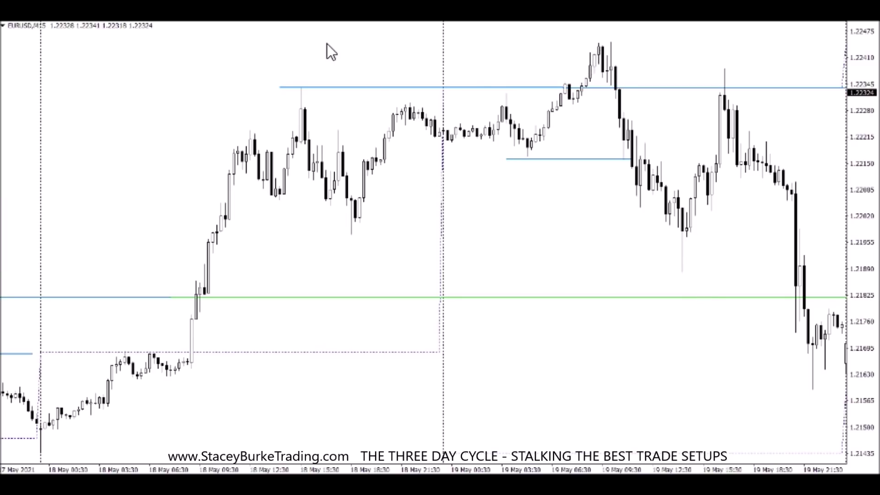
{"action": "left_click", "coordinate": [295, 20]}
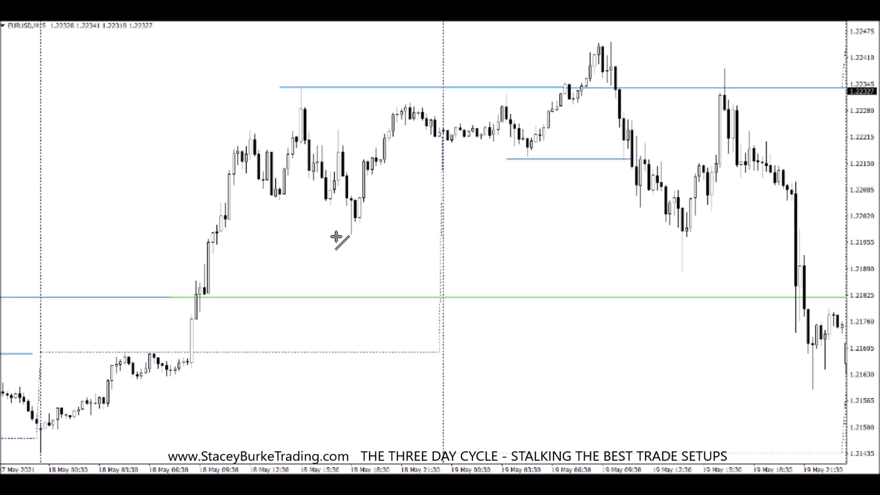
{"action": "left_click_drag", "start_coordinate": [334, 237], "coordinate": [683, 237]}
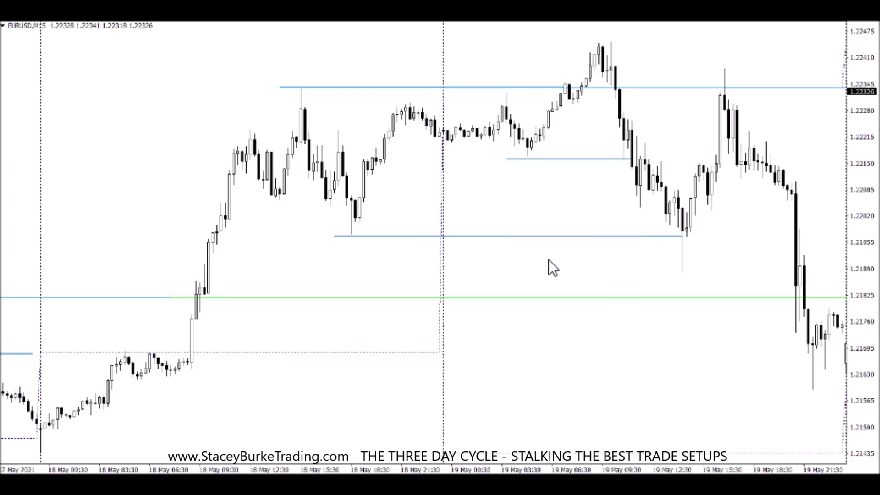
- Extend the horizontal segment at the 18 May high, about 1.2234, into 21 May
{"action": "scroll", "coordinate": [549, 260], "scroll_direction": "down", "scroll_amount": 3}
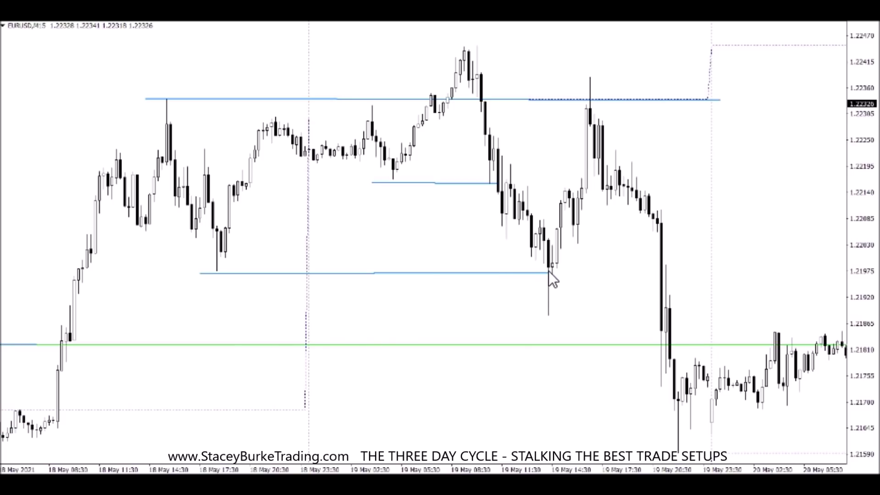
{"action": "left_click_drag", "start_coordinate": [547, 272], "coordinate": [547, 274]}
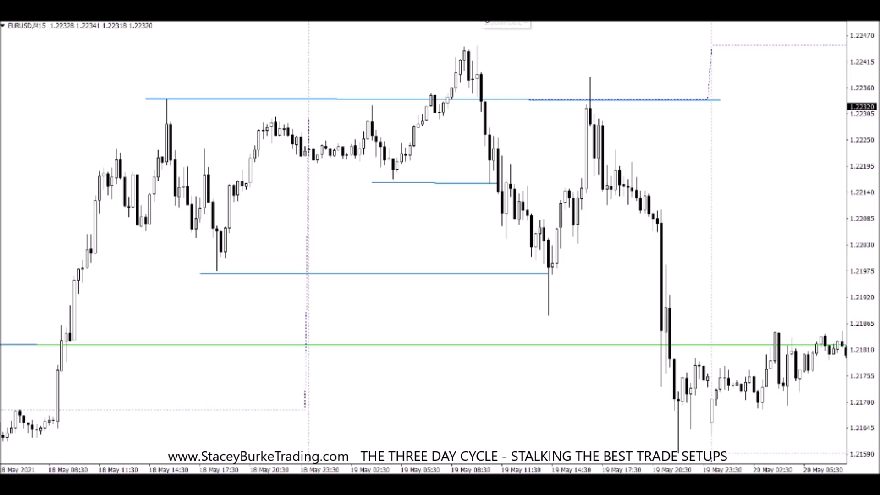
{"action": "left_click", "coordinate": [486, 20]}
{"action": "left_click", "coordinate": [487, 20]}
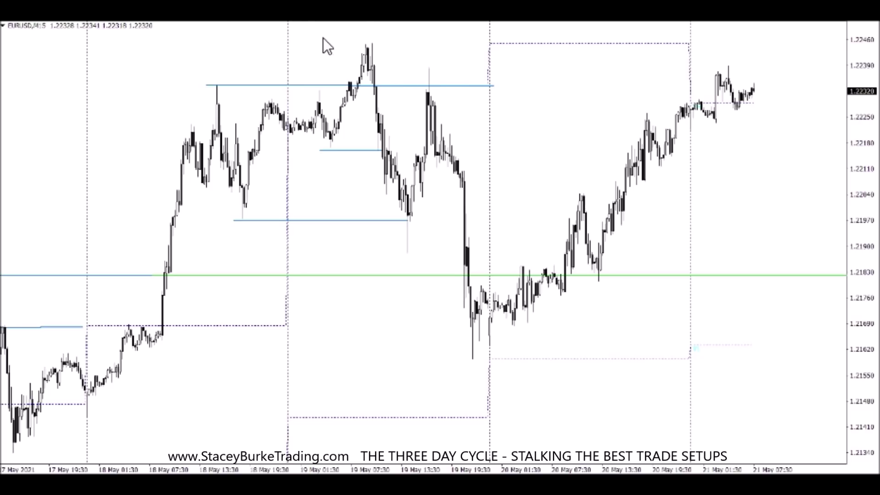
{"action": "double_click", "coordinate": [496, 86]}
{"action": "left_click_drag", "start_coordinate": [496, 85], "coordinate": [827, 84]}
{"action": "double_click", "coordinate": [827, 85]}
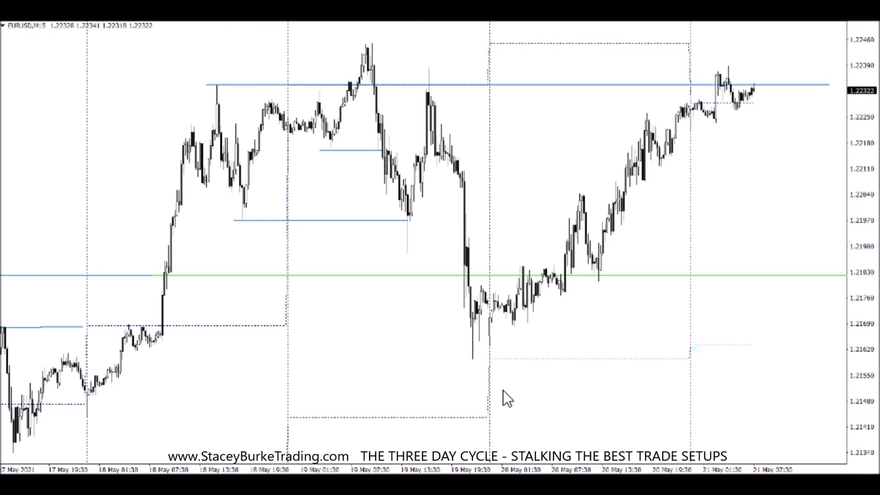
- Draw horizontal segments under the rising 20 May pullback lows at about 1.2197, 1.2207 and 1.2212, and one at about 1.2222 into 21 May
{"action": "scroll", "coordinate": [503, 349], "scroll_direction": "down", "scroll_amount": 3}
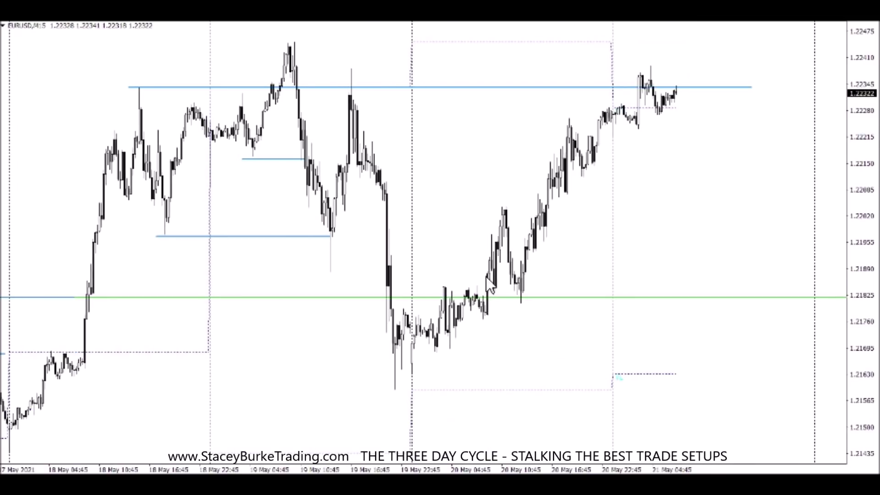
{"action": "left_click", "coordinate": [281, 18]}
{"action": "left_click_drag", "start_coordinate": [541, 238], "coordinate": [612, 237]}
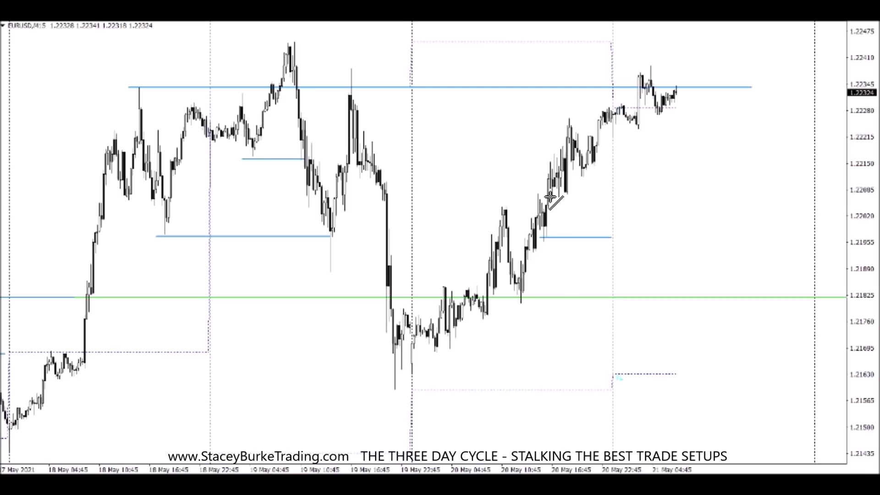
{"action": "left_click_drag", "start_coordinate": [550, 195], "coordinate": [815, 196]}
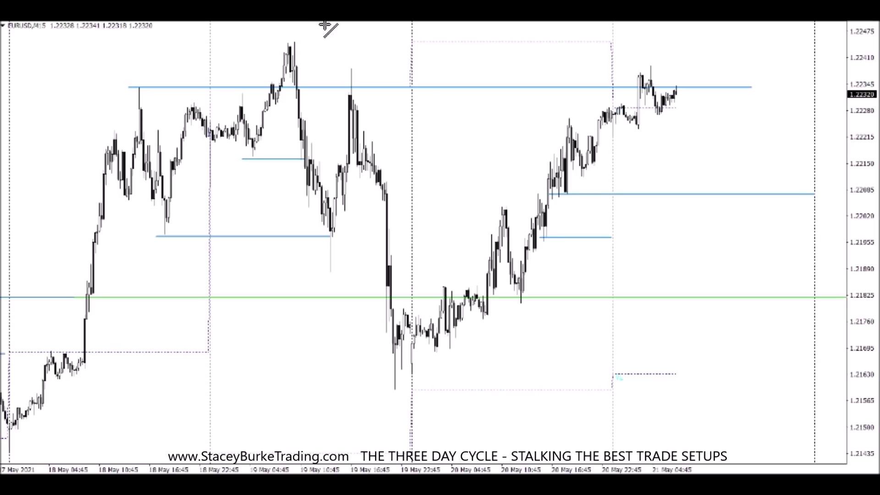
{"action": "left_click_drag", "start_coordinate": [577, 178], "coordinate": [808, 177]}
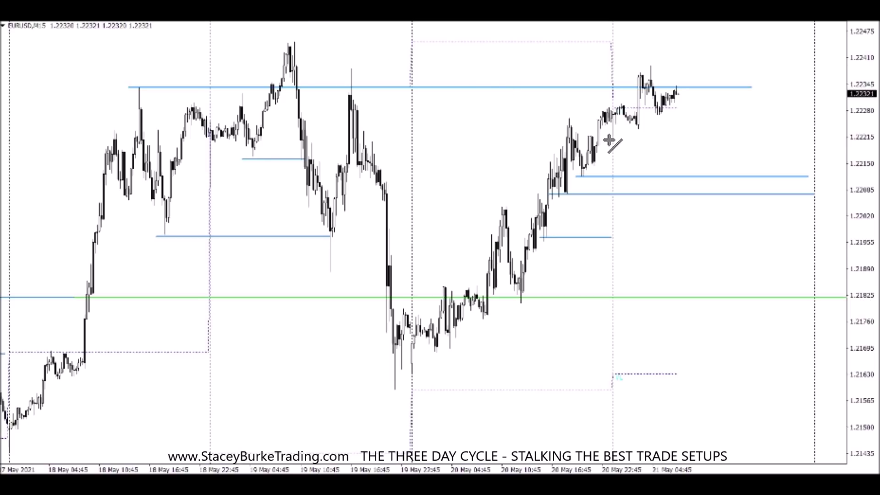
{"action": "left_click_drag", "start_coordinate": [610, 135], "coordinate": [812, 134]}
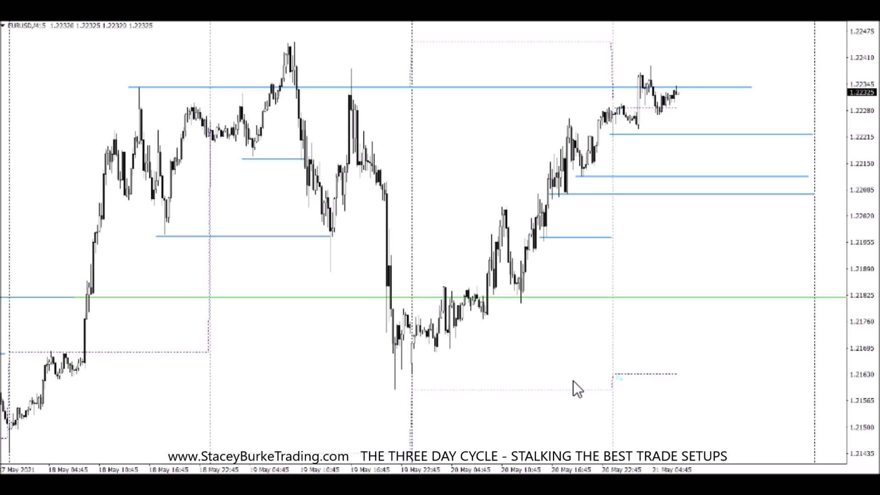
- Examine the marked EURUSD swings from 13 to 21 May at wider and closer zoom levels
{"action": "left_click", "coordinate": [478, 14]}
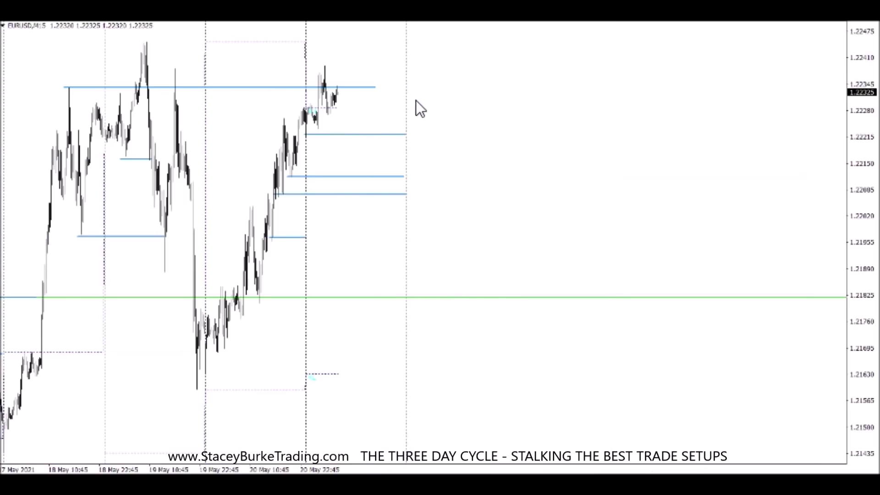
{"action": "key", "text": "minus"}
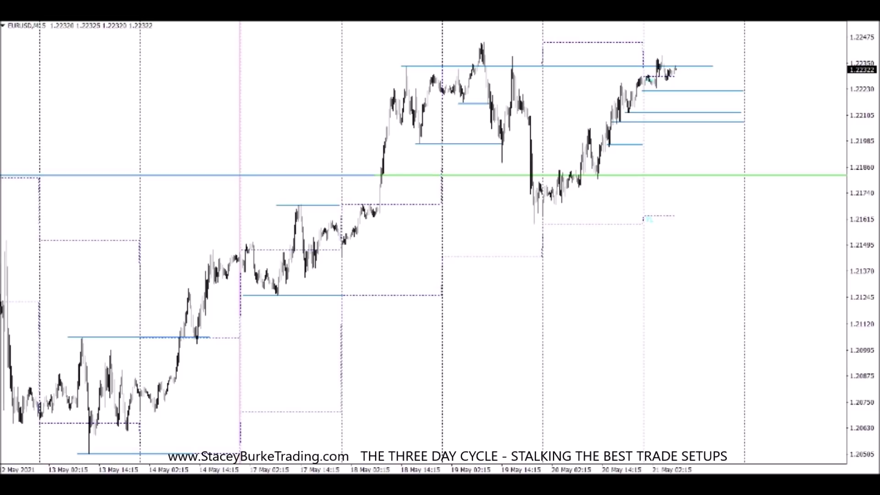
{"action": "left_click", "coordinate": [469, 19]}
{"action": "left_click", "coordinate": [545, 18]}
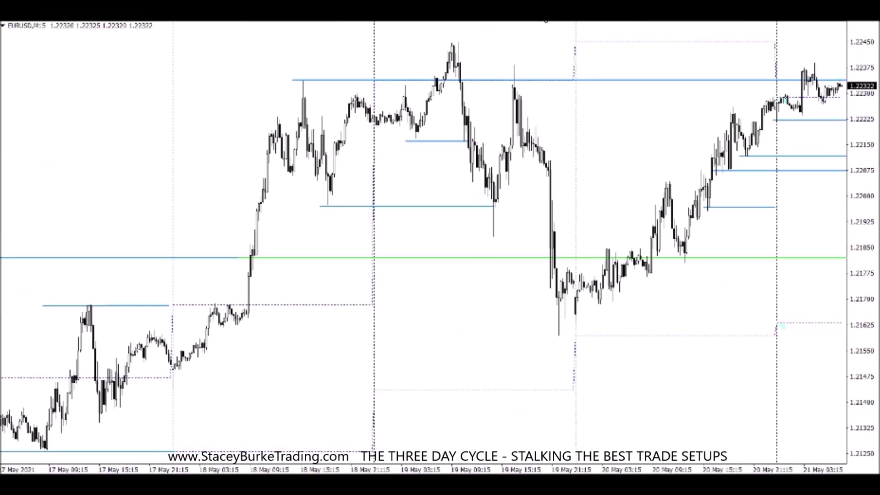
{"action": "left_click", "coordinate": [545, 20]}
{"action": "left_click", "coordinate": [546, 19]}
{"action": "left_click", "coordinate": [546, 19]}
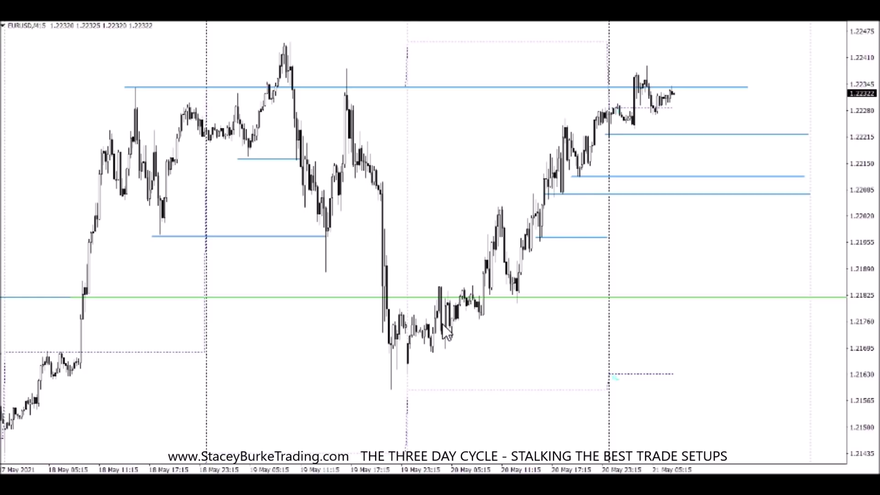
{"action": "left_click", "coordinate": [469, 15]}
{"action": "scroll", "coordinate": [536, 155], "scroll_direction": "down", "scroll_amount": 10}
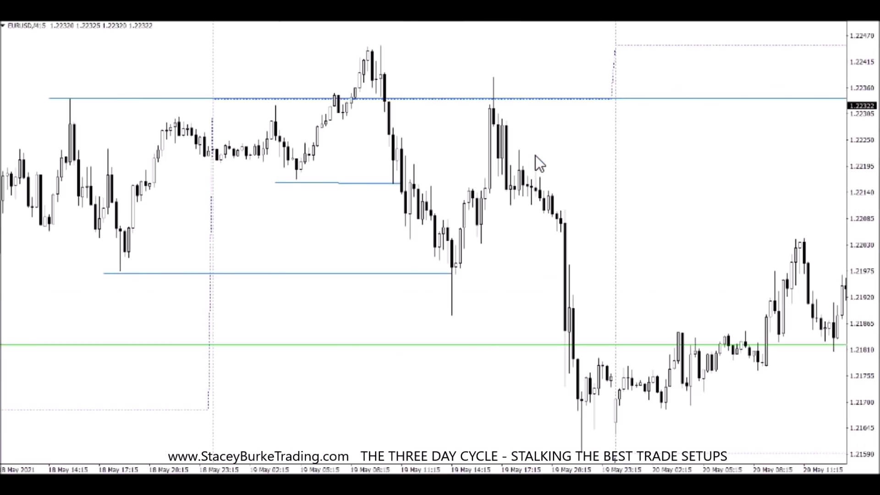
{"action": "scroll", "coordinate": [424, 229], "scroll_direction": "up", "scroll_amount": 5}
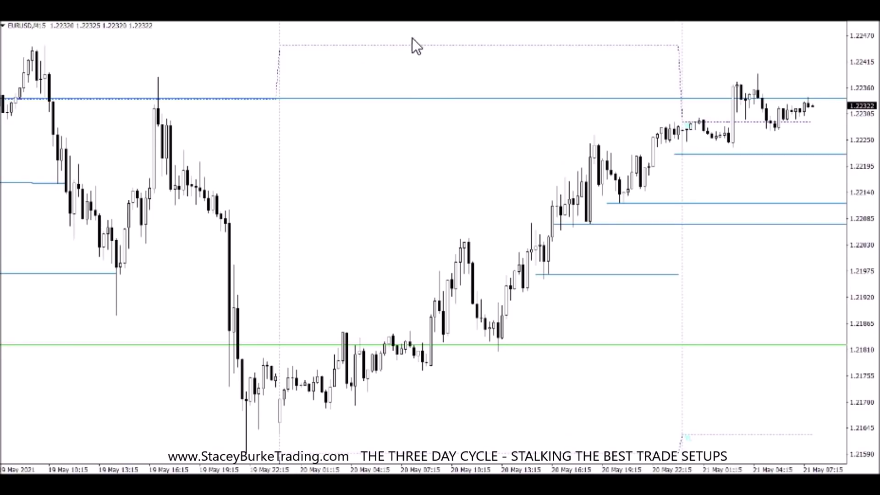
- Draw a short horizontal segment at the first 20 May high, about 1.2178, and a longer one along the early low, about 1.2169
{"action": "left_click", "coordinate": [295, 19]}
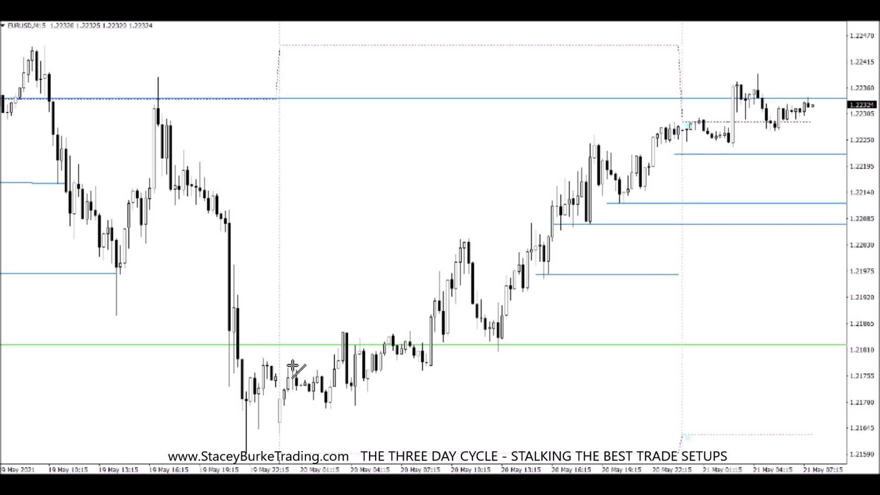
{"action": "left_click_drag", "start_coordinate": [289, 364], "coordinate": [330, 364]}
{"action": "left_click", "coordinate": [288, 12]}
{"action": "mouse_move", "coordinate": [314, 408]}
{"action": "left_mouse_down"}
{"action": "mouse_move", "coordinate": [484, 407]}
{"action": "mouse_move", "coordinate": [473, 407]}
{"action": "left_mouse_up"}
- Draw horizontal segments from the 20 May morning highs at about 1.2185 and 1.2198, and a short one above the midday low at about 1.2190
{"action": "left_click", "coordinate": [293, 23]}
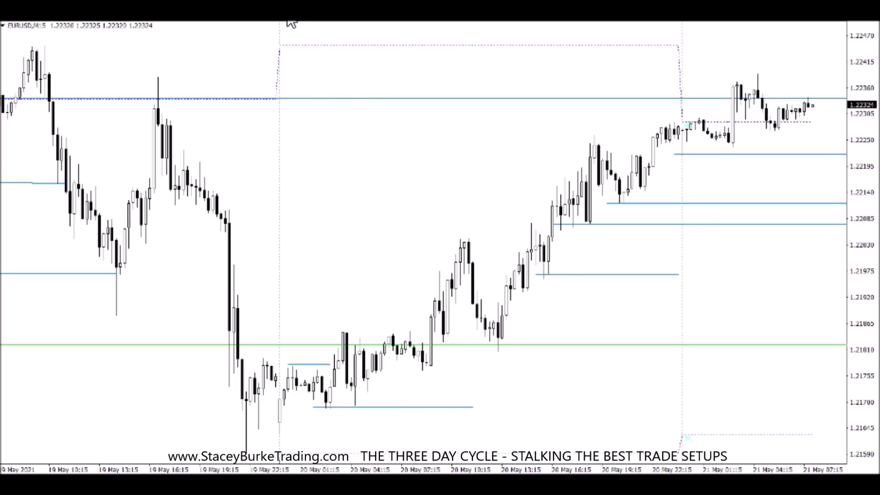
{"action": "left_click_drag", "start_coordinate": [336, 332], "coordinate": [439, 334]}
{"action": "left_click", "coordinate": [294, 21]}
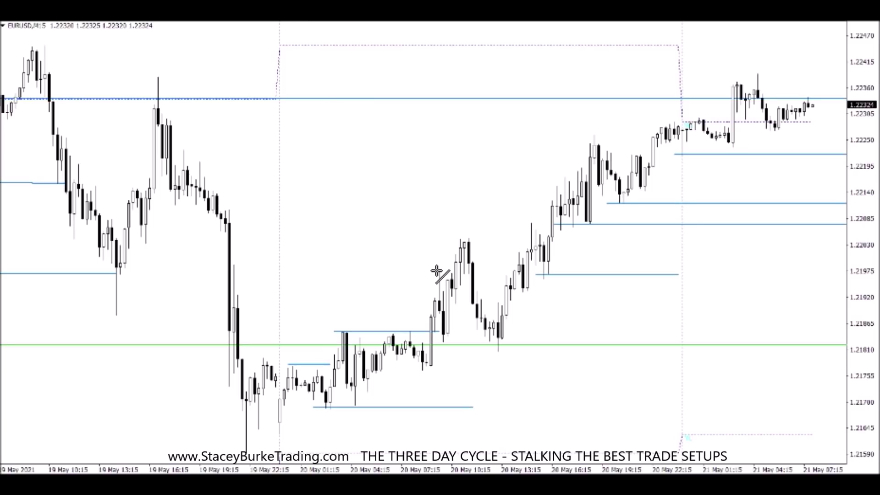
{"action": "left_click_drag", "start_coordinate": [436, 269], "coordinate": [454, 269]}
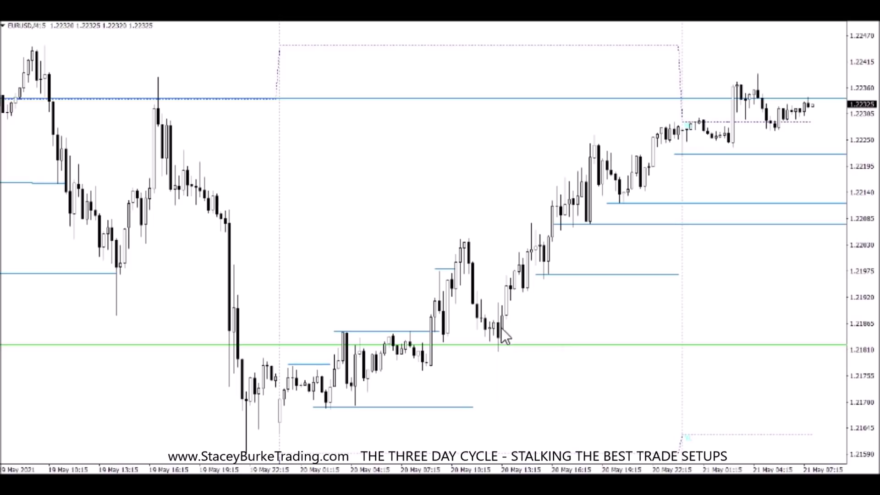
{"action": "left_click", "coordinate": [291, 21]}
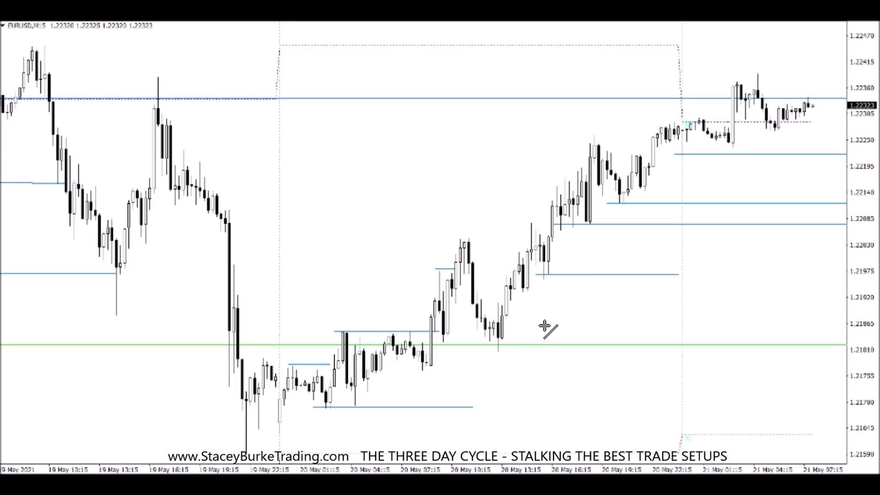
{"action": "left_click_drag", "start_coordinate": [489, 305], "coordinate": [519, 307]}
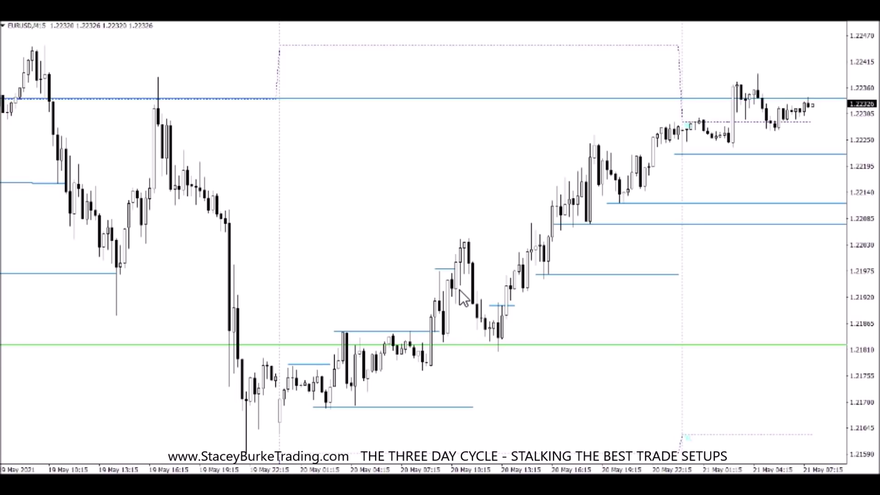
{"action": "scroll", "coordinate": [293, 280], "scroll_direction": "up", "scroll_amount": 3}
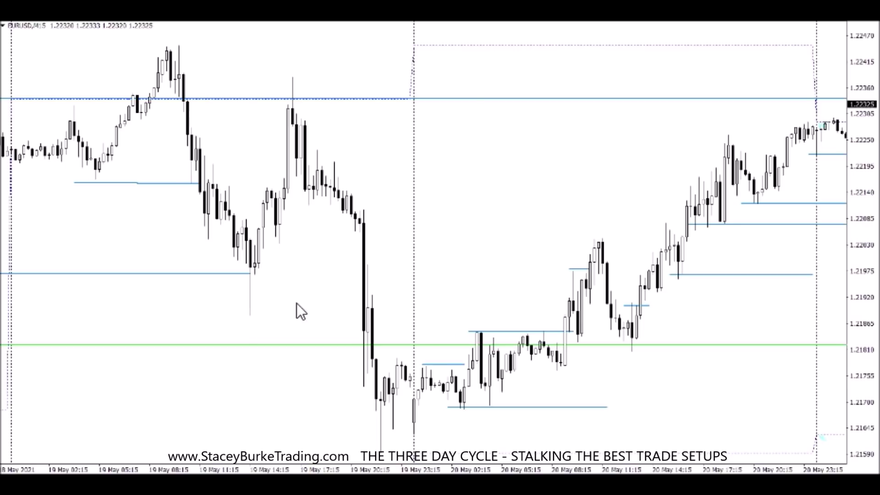
{"action": "scroll", "coordinate": [448, 269], "scroll_direction": "down", "scroll_amount": 2}
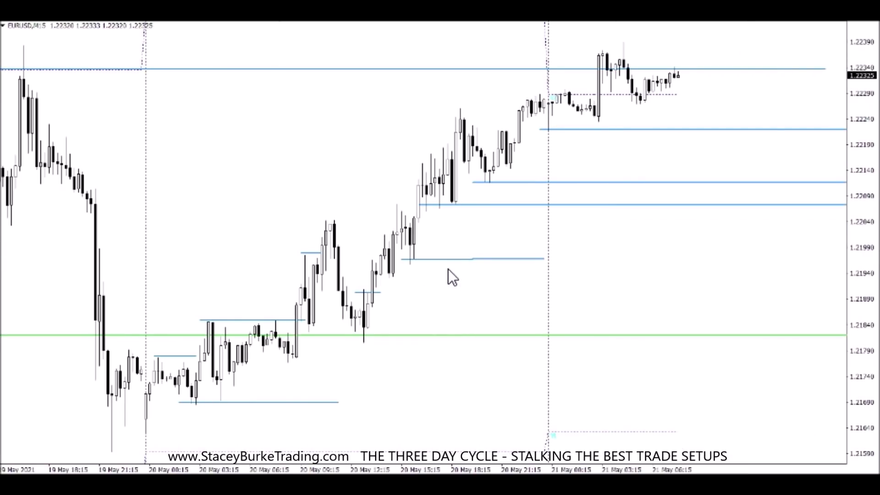